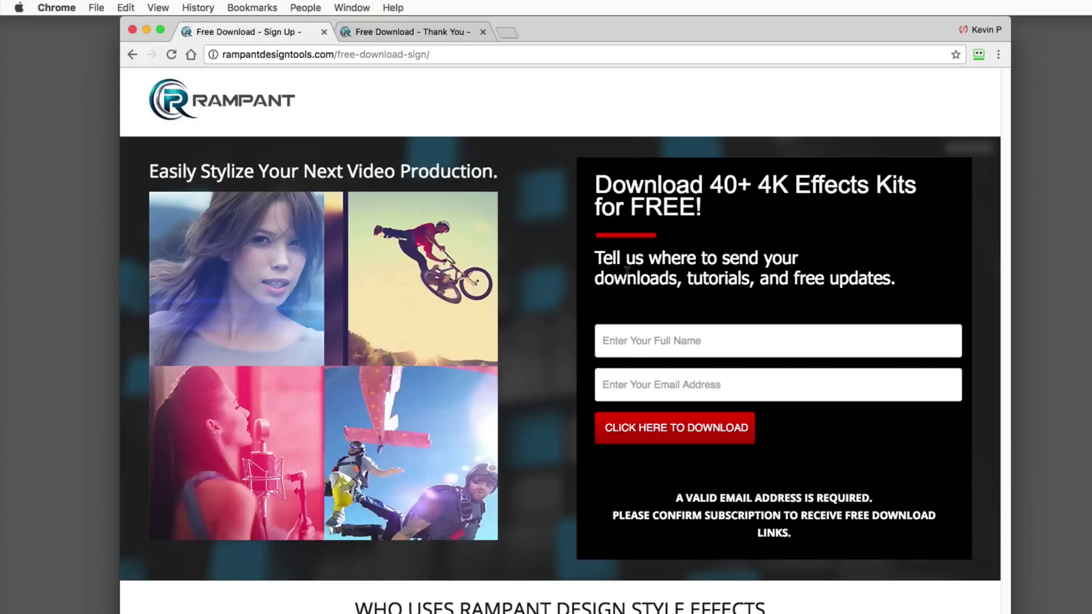
Look through the free effects kits on the Rampant download page, from the project files and Film & Light to Visual Effects
click(422, 33)
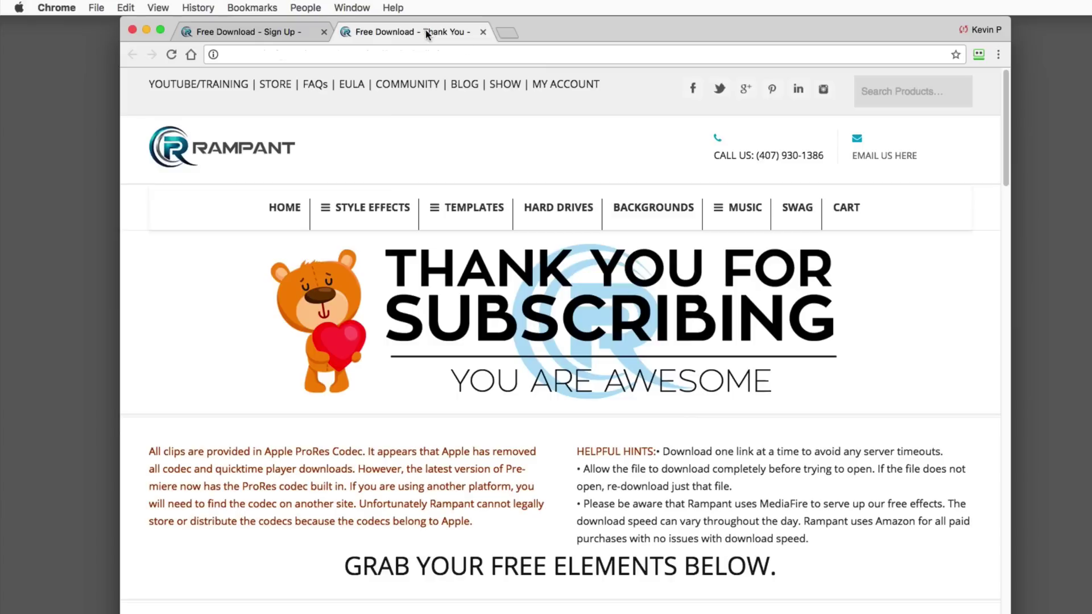
drag(1006, 113, 1017, 247)
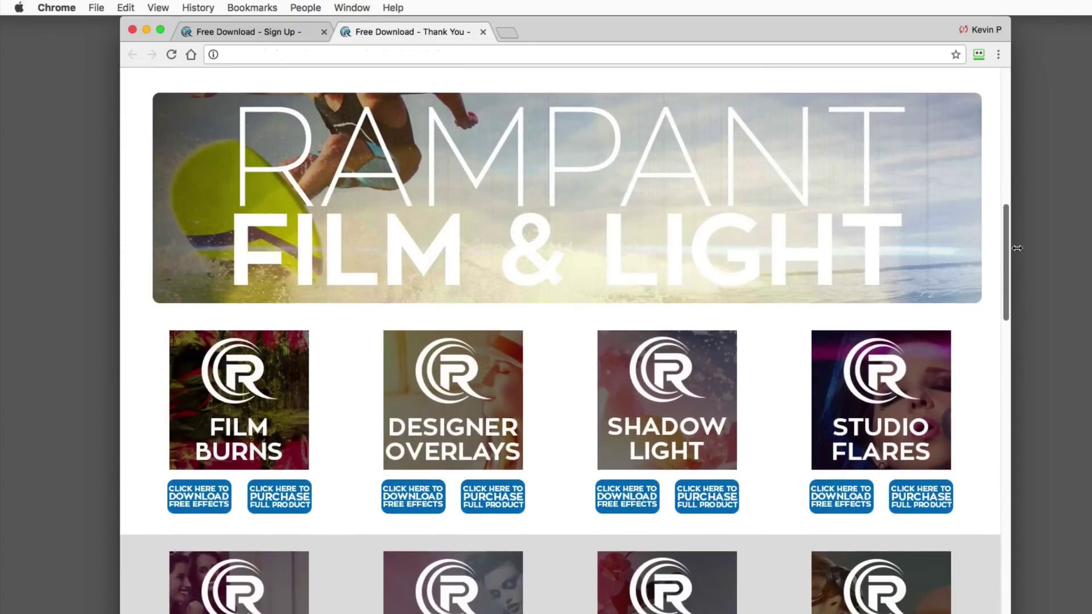
drag(1017, 248, 1018, 260)
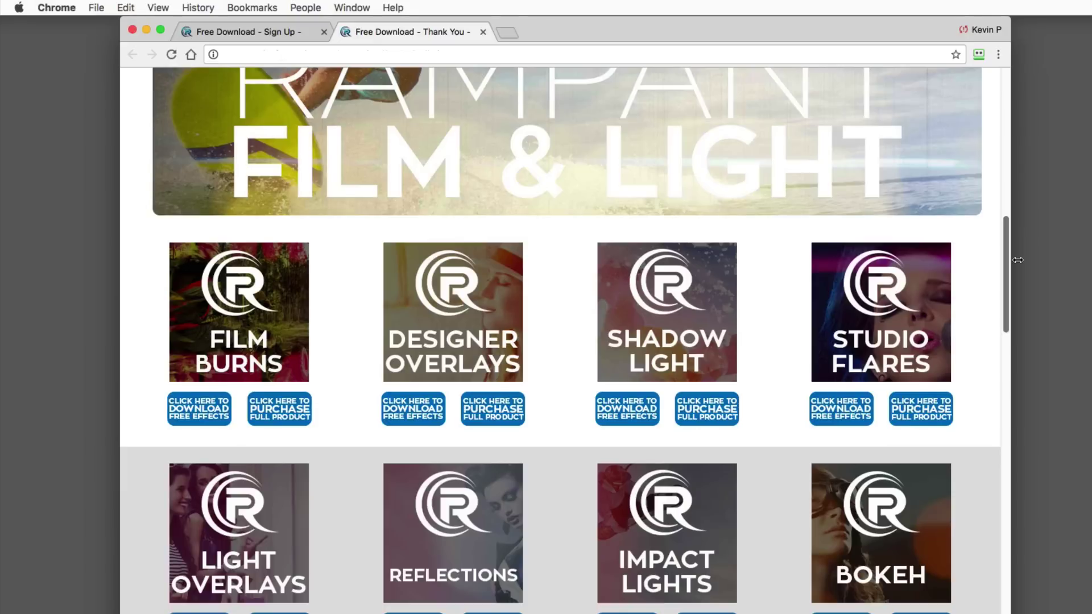
drag(1018, 260, 1087, 613)
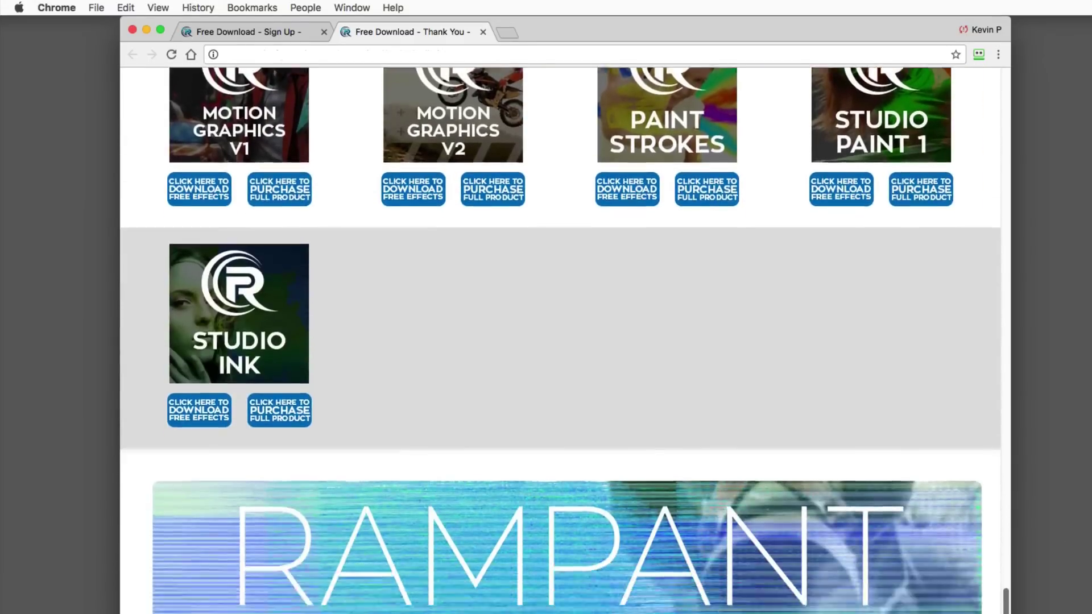
scroll(560, 341, down, 10)
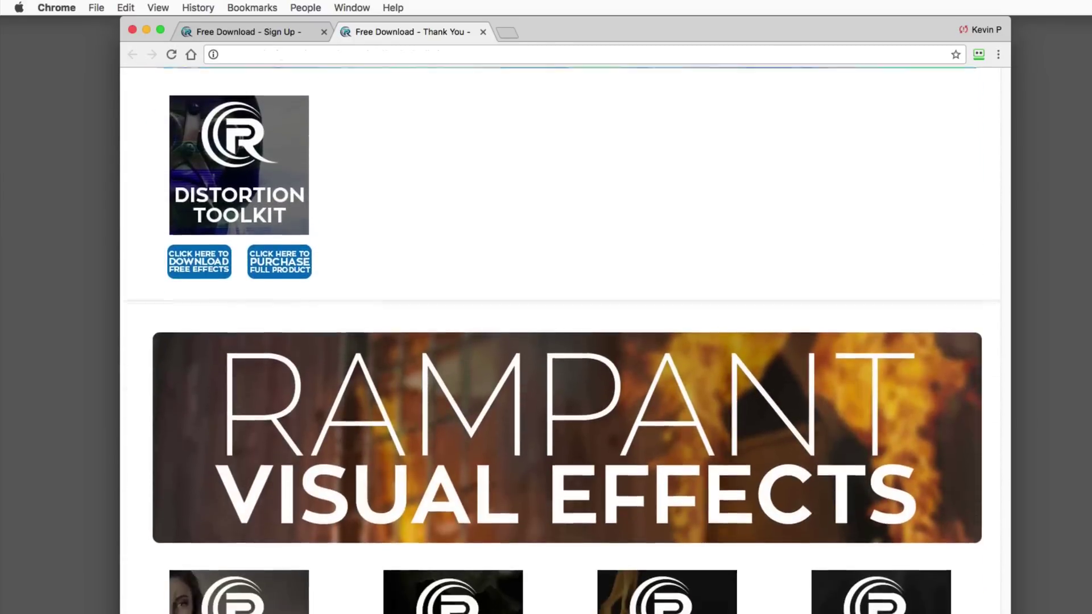
scroll(560, 341, down, 5)
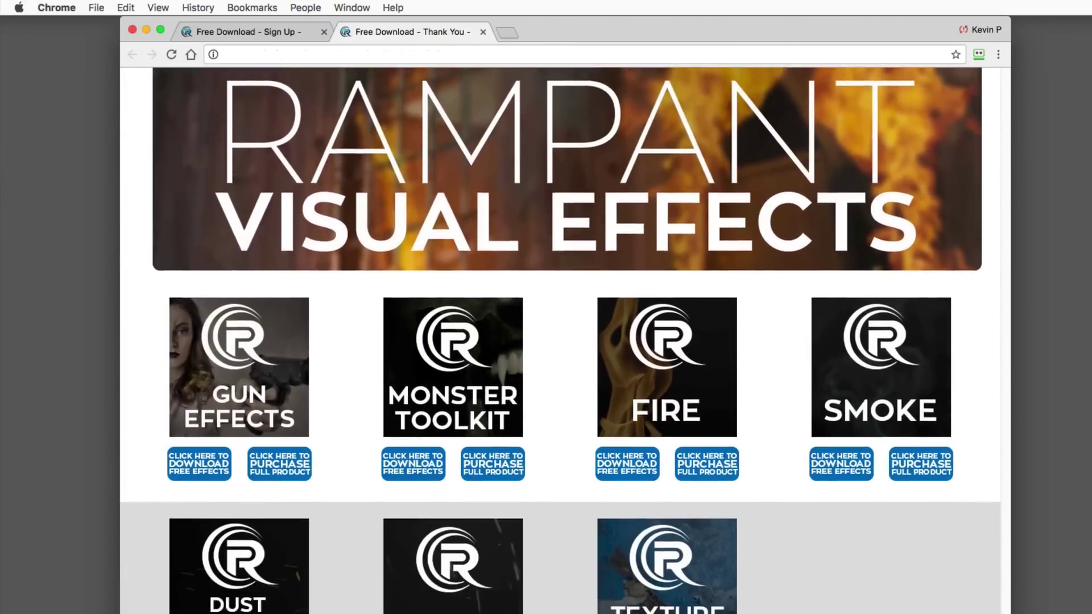
scroll(560, 341, up, 15)
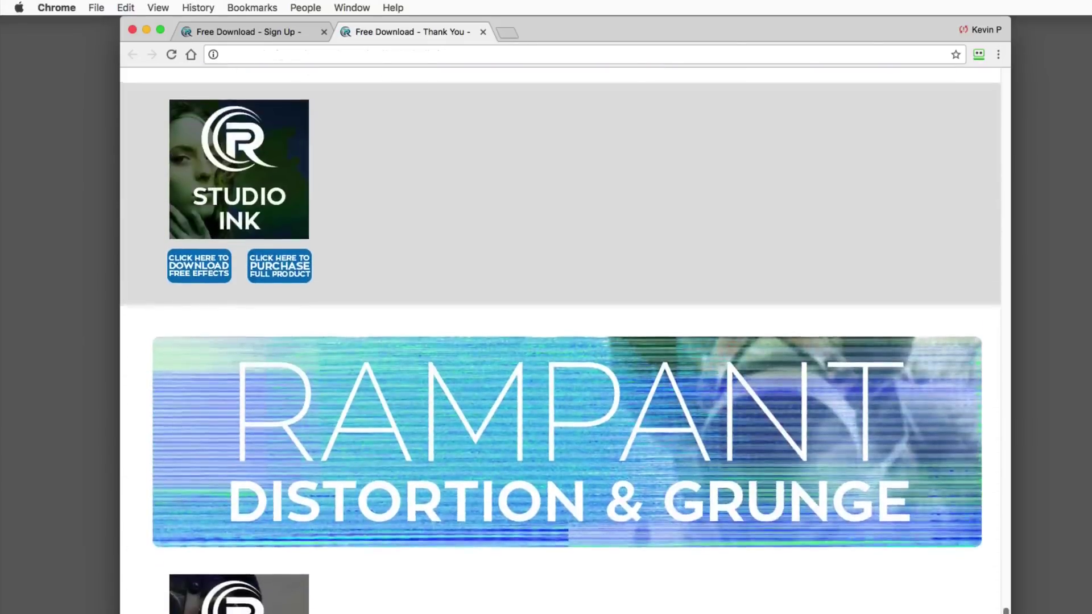
scroll(983, 486, up, 15)
scroll(983, 487, up, 15)
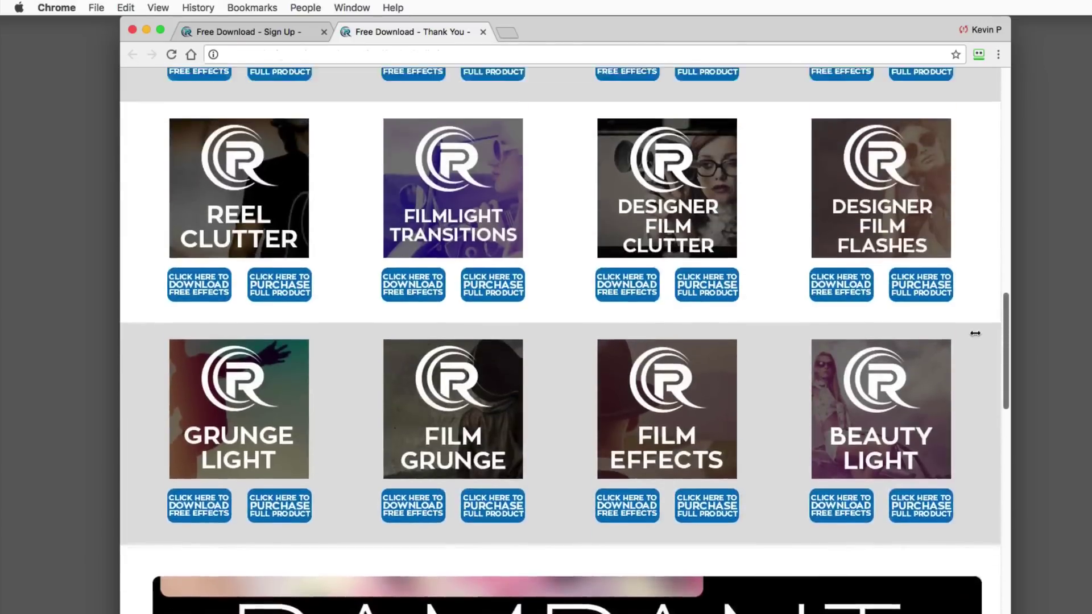
scroll(975, 334, up, 15)
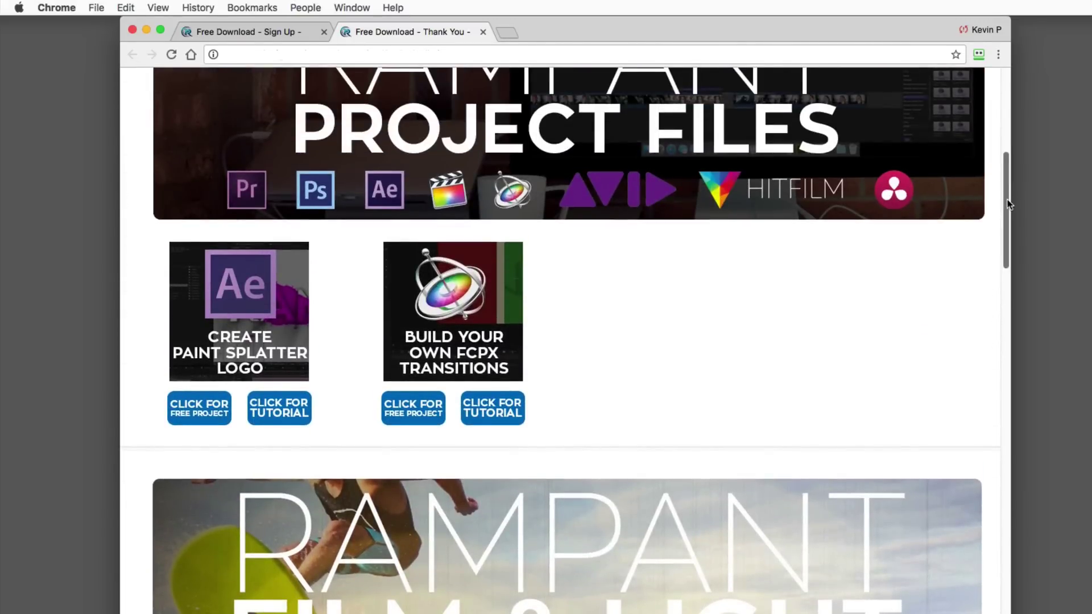
drag(1008, 202, 1007, 264)
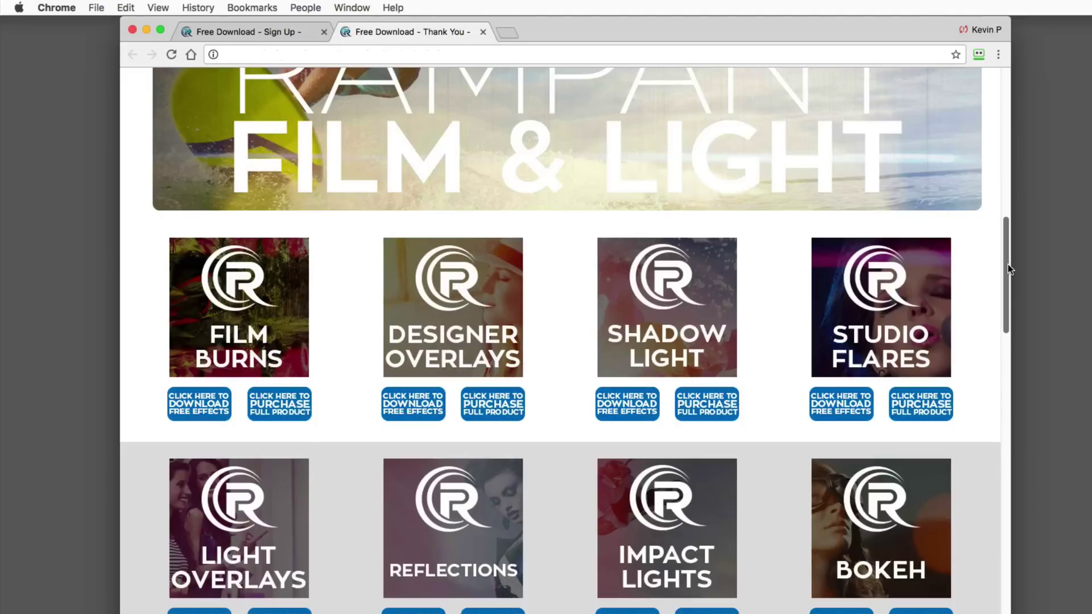
Quit the browser and switch to DaVinci Resolve
key(super+q)
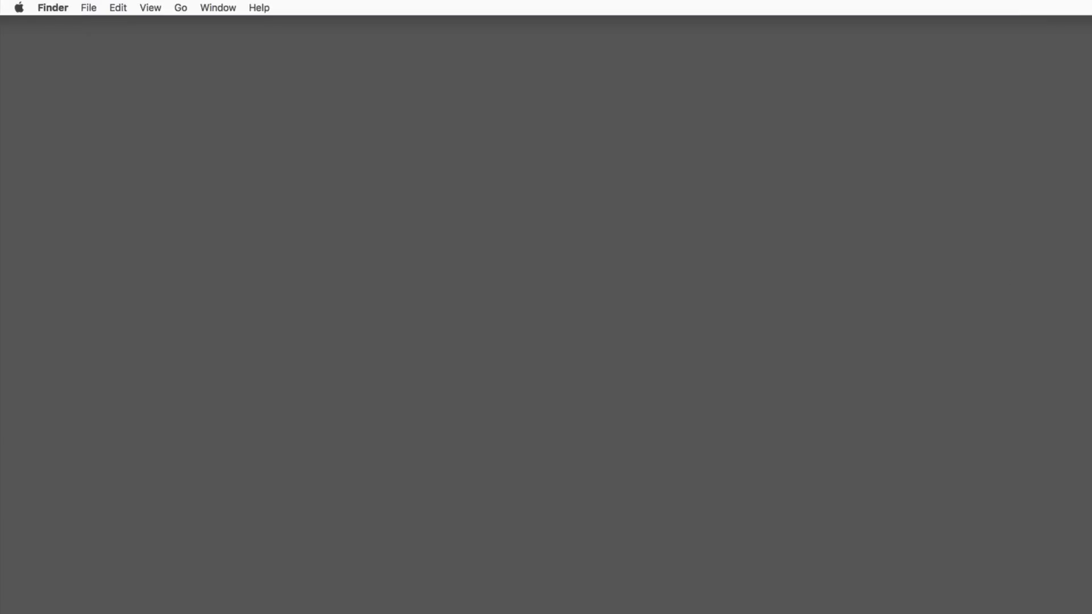
key(super+Tab)
key(super+Tab)
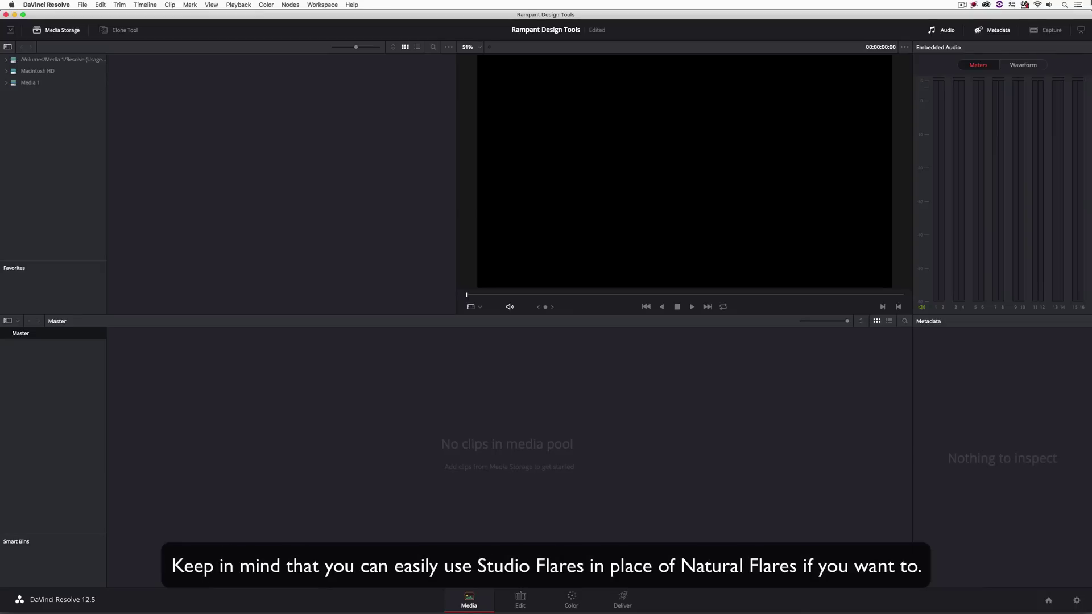
Import all the Rampant Natural Flares 4K clips from the Footage > Rampant folder on the Media 1 drive
click(82, 4)
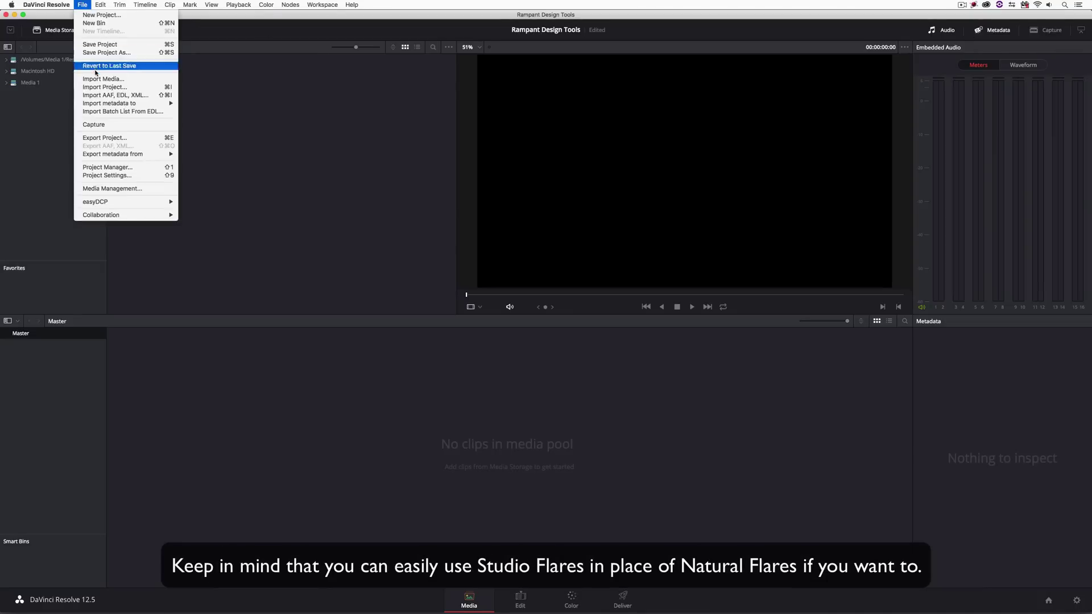
click(96, 83)
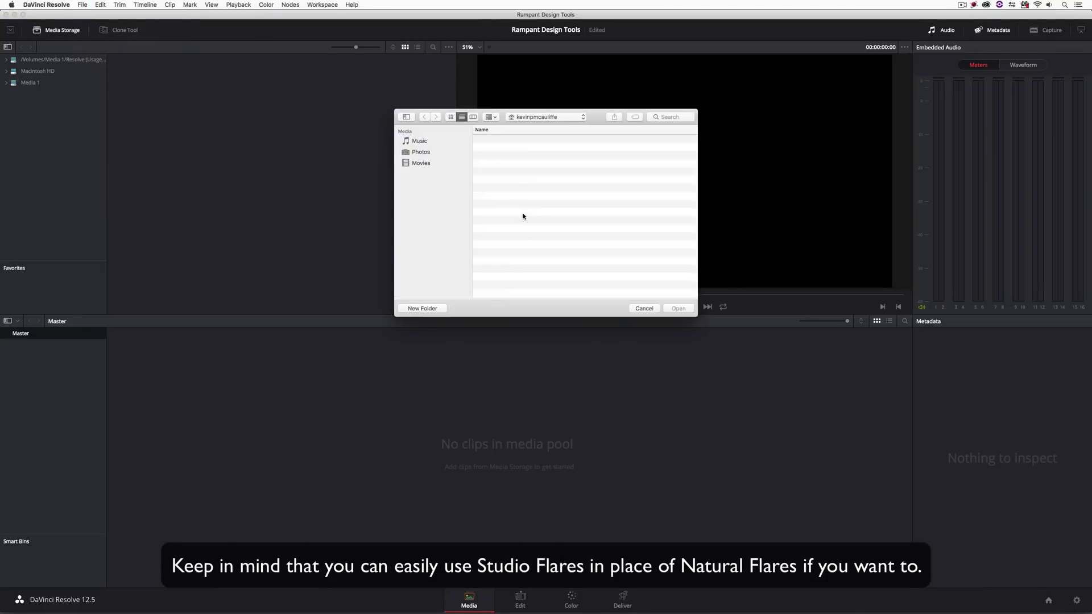
click(428, 264)
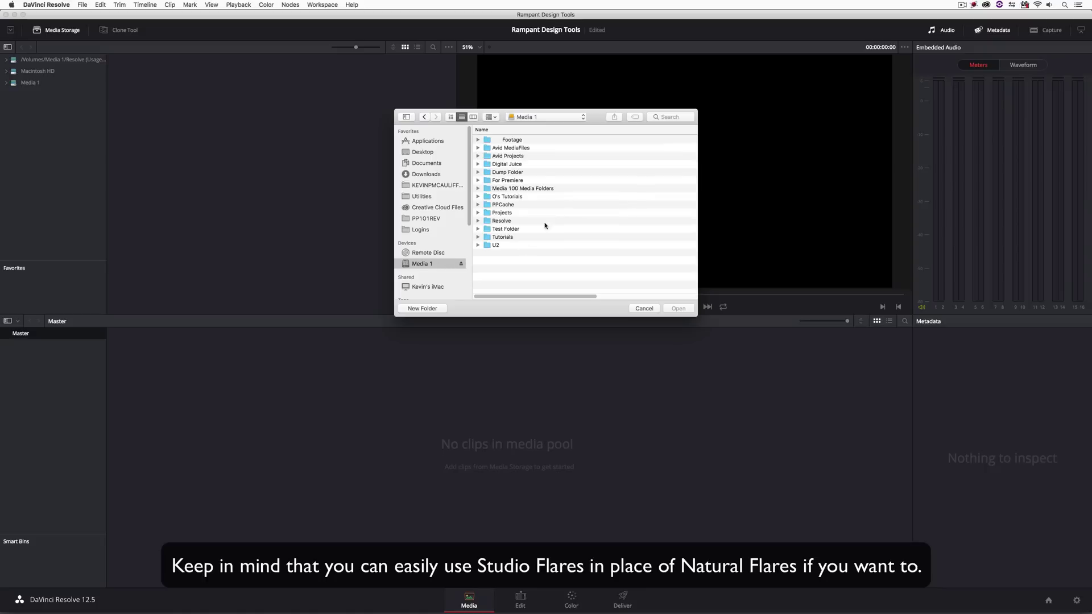
double_click(520, 139)
scroll(536, 227, down, 10)
scroll(536, 226, down, 5)
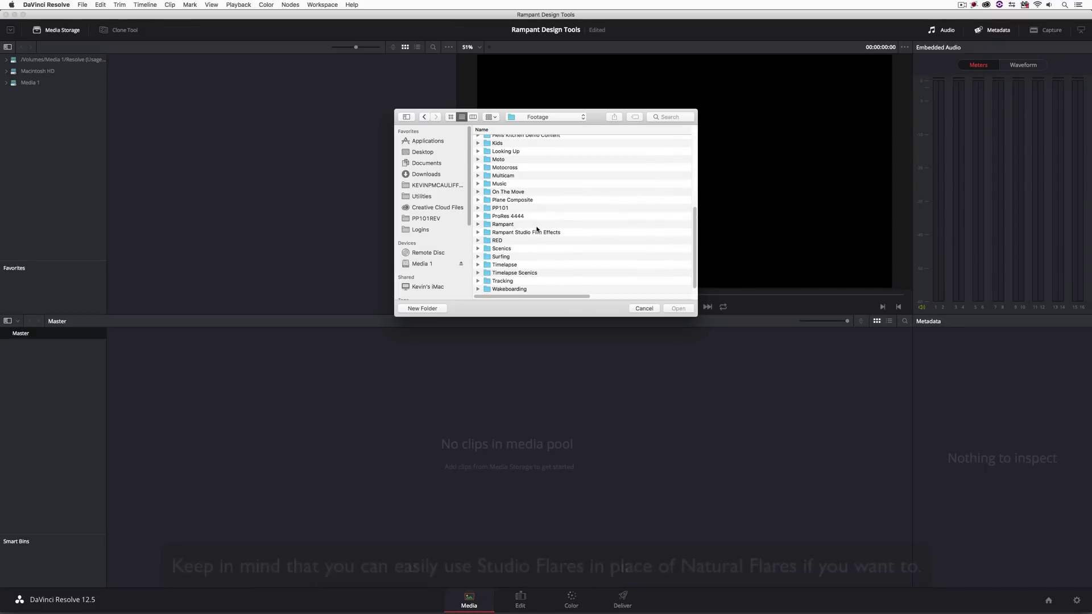
double_click(503, 224)
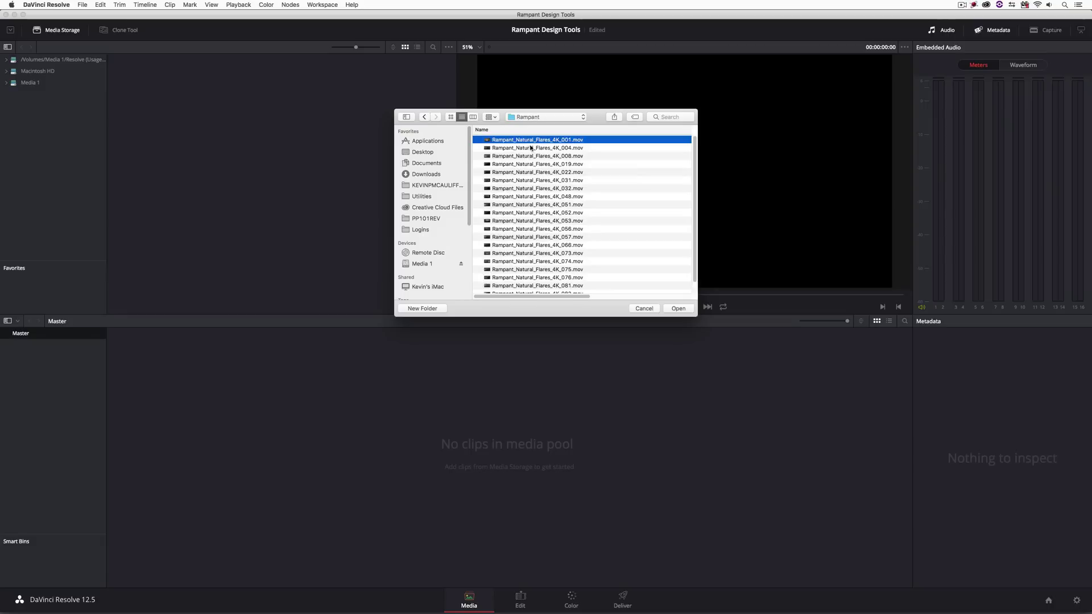
scroll(554, 233, down, 1)
key(super+a)
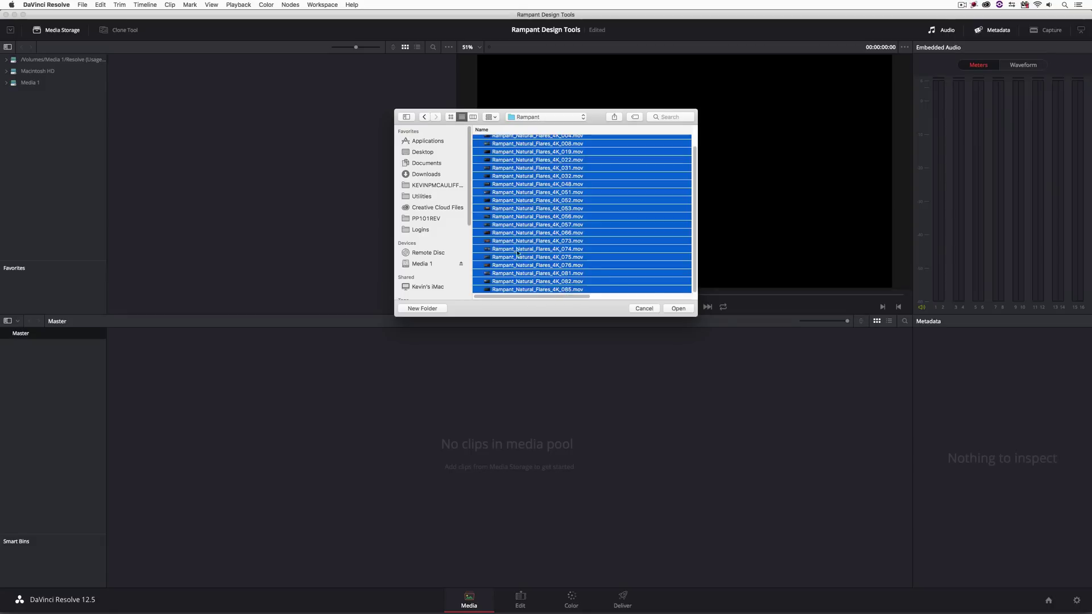
click(677, 308)
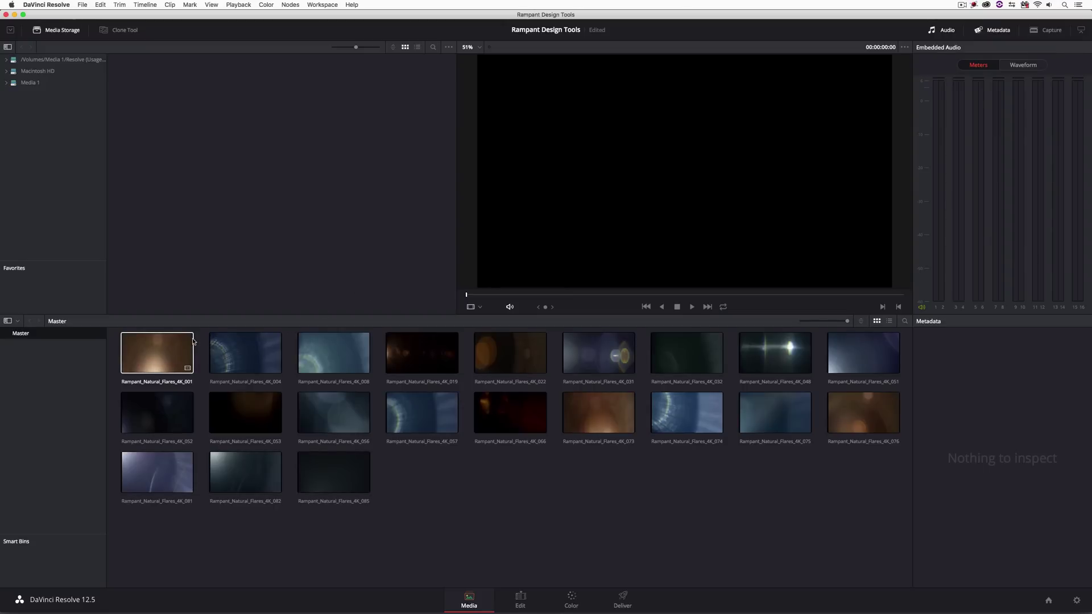
Add a bin named "Natural Flare Elements" to the media pool
right_click(39, 370)
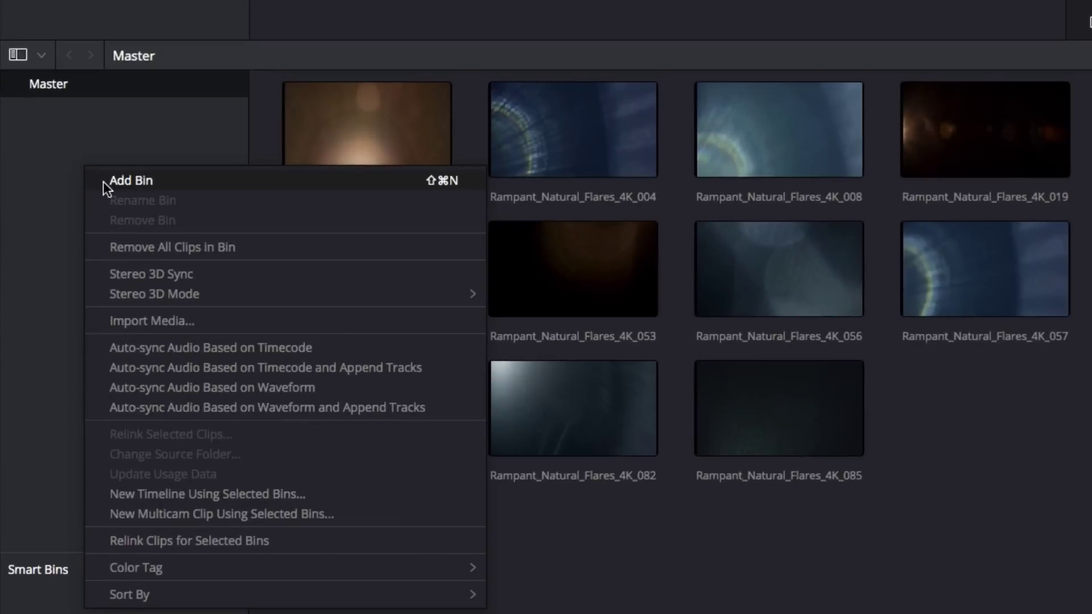
click(131, 180)
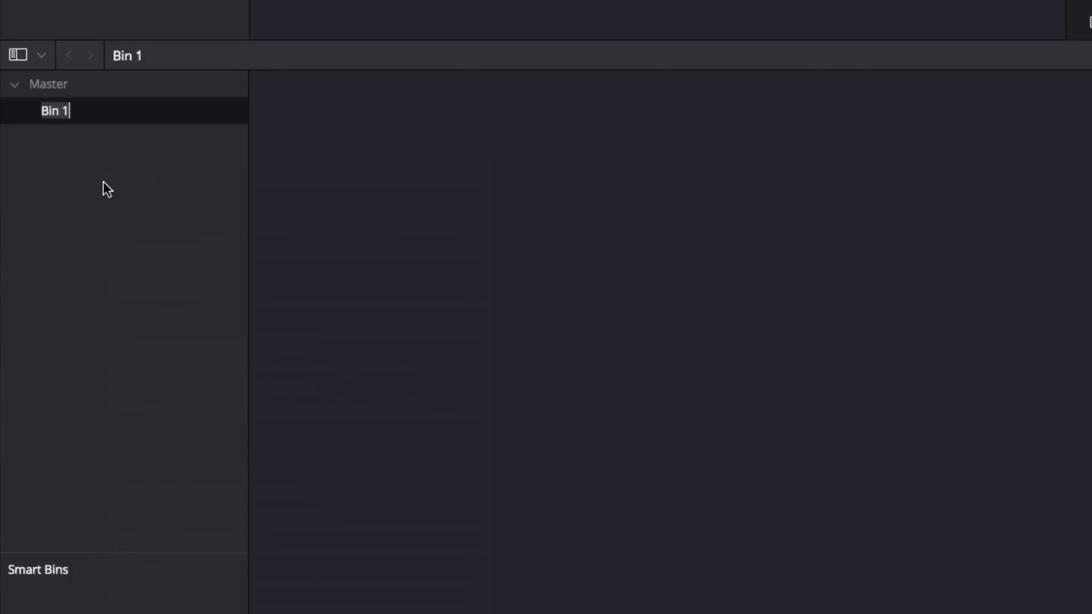
text(Natural Flare Elements)
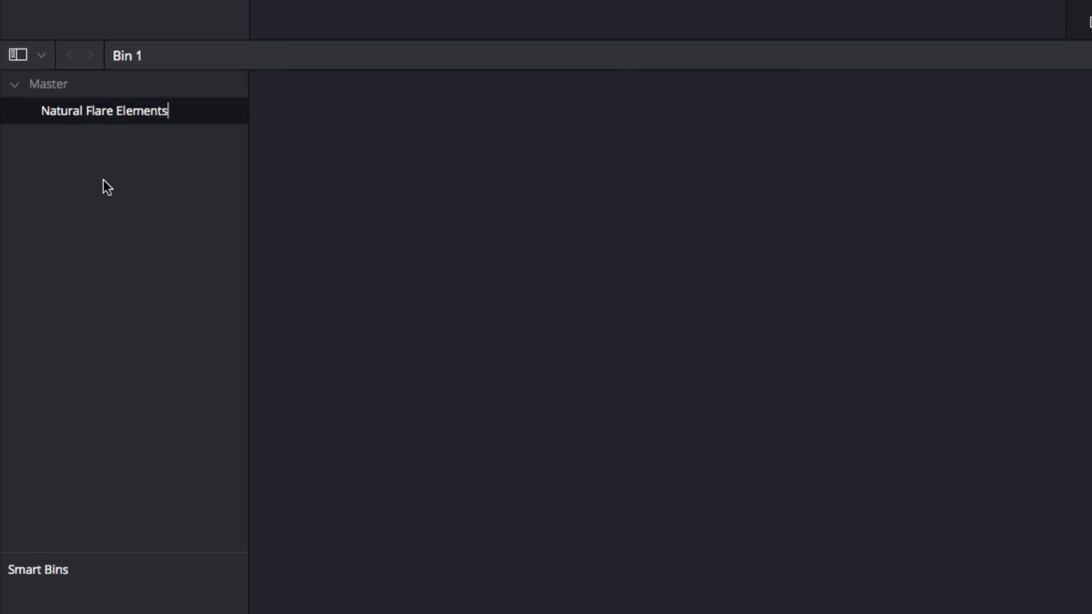
key(Return)
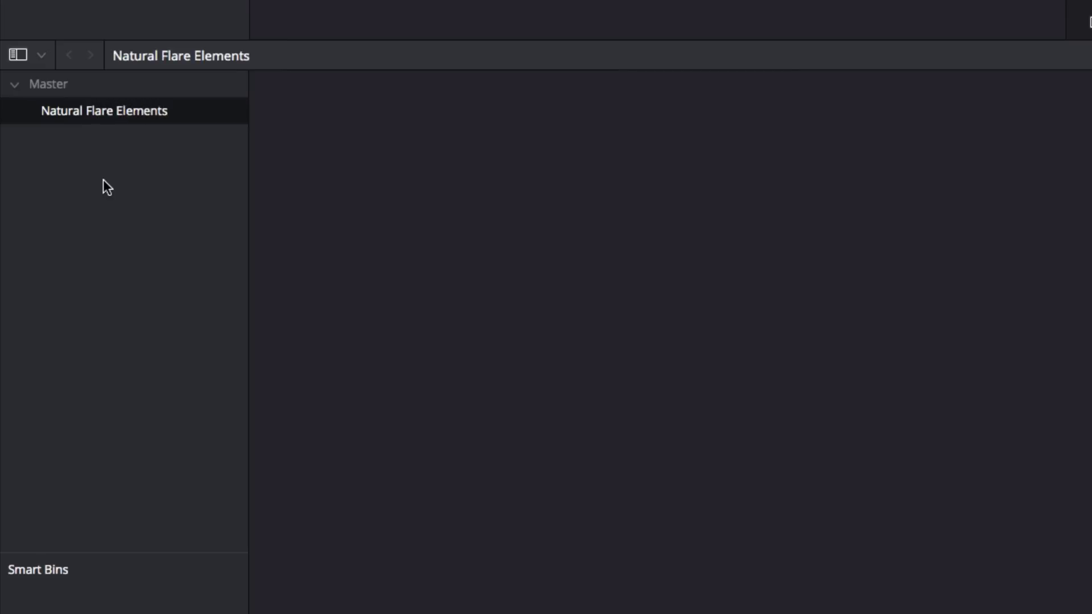
Move all the Natural Flares clips from the Master bin into the Natural Flare Elements bin
click(62, 84)
click(553, 142)
key(ctrl+a)
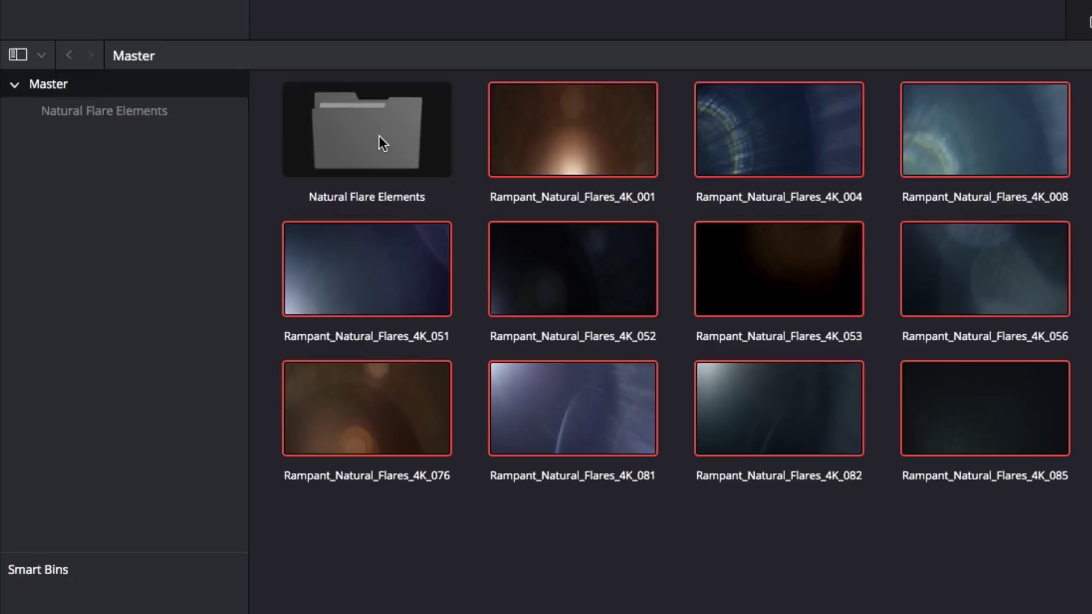
drag(563, 134, 398, 136)
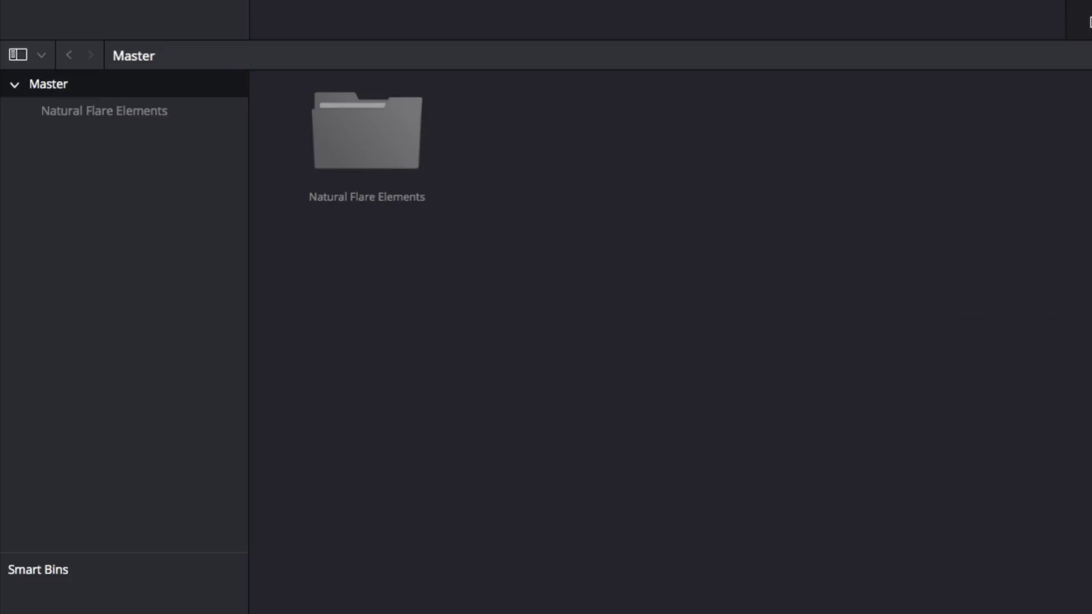
Import 006-C006.mov from the Artbeats footage folder into the Master bin and load it in the viewer
key(super+i)
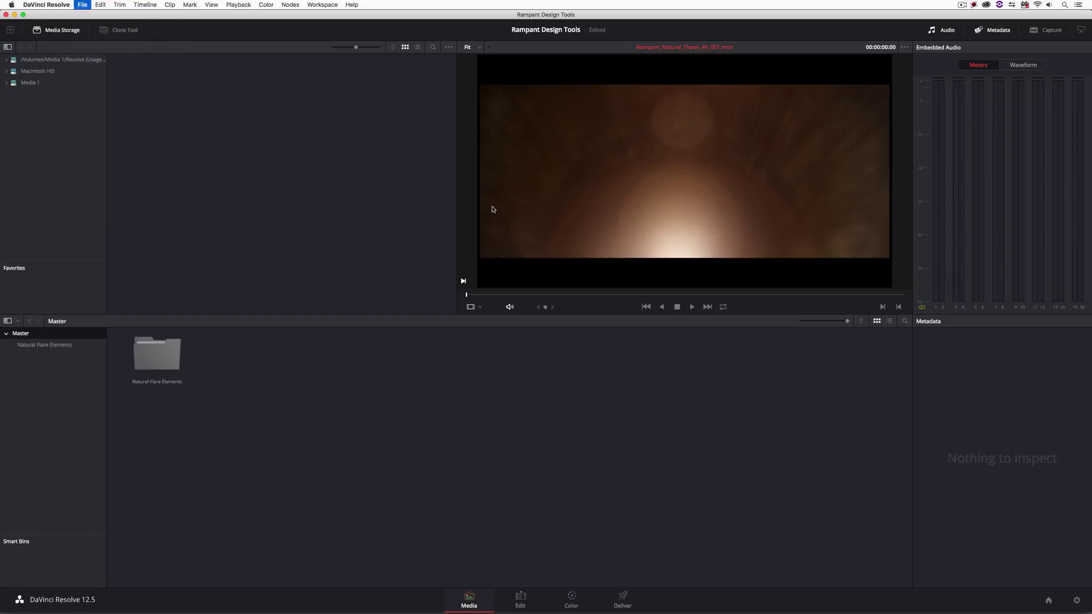
click(547, 117)
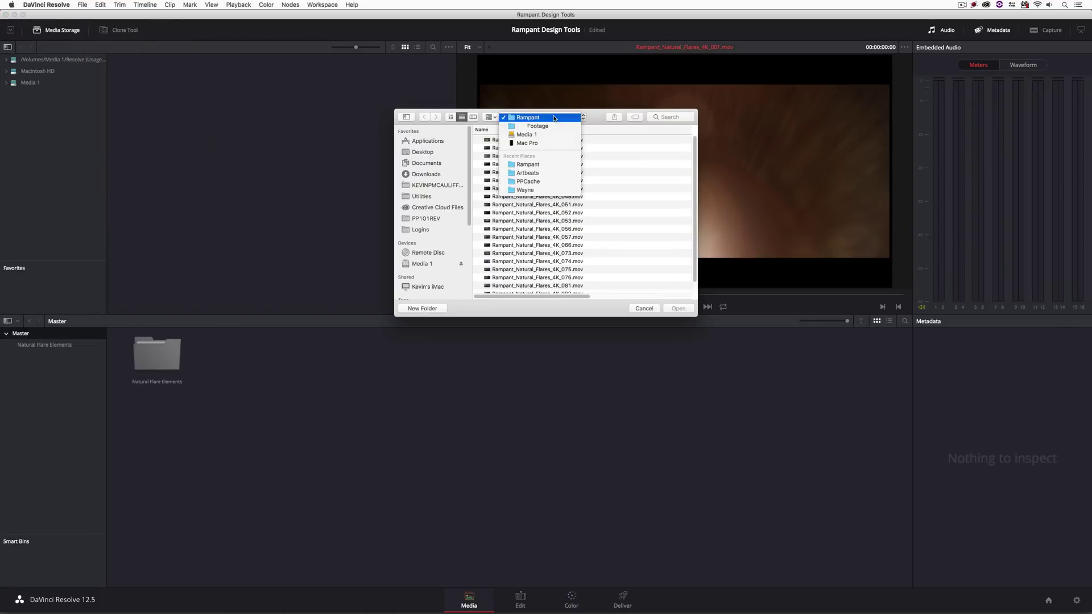
click(549, 127)
double_click(514, 174)
click(525, 156)
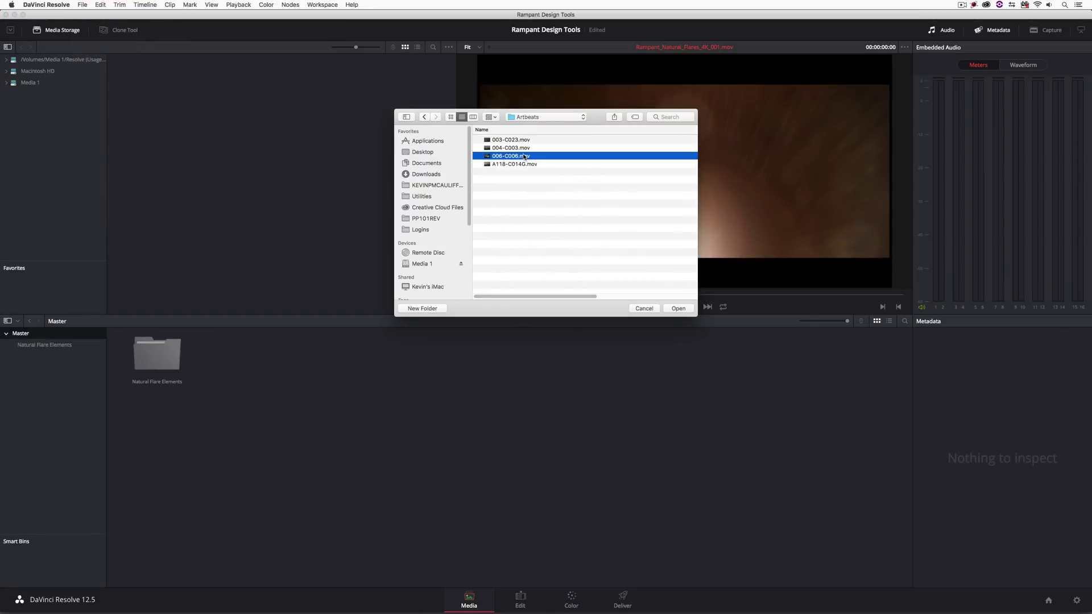
key(space)
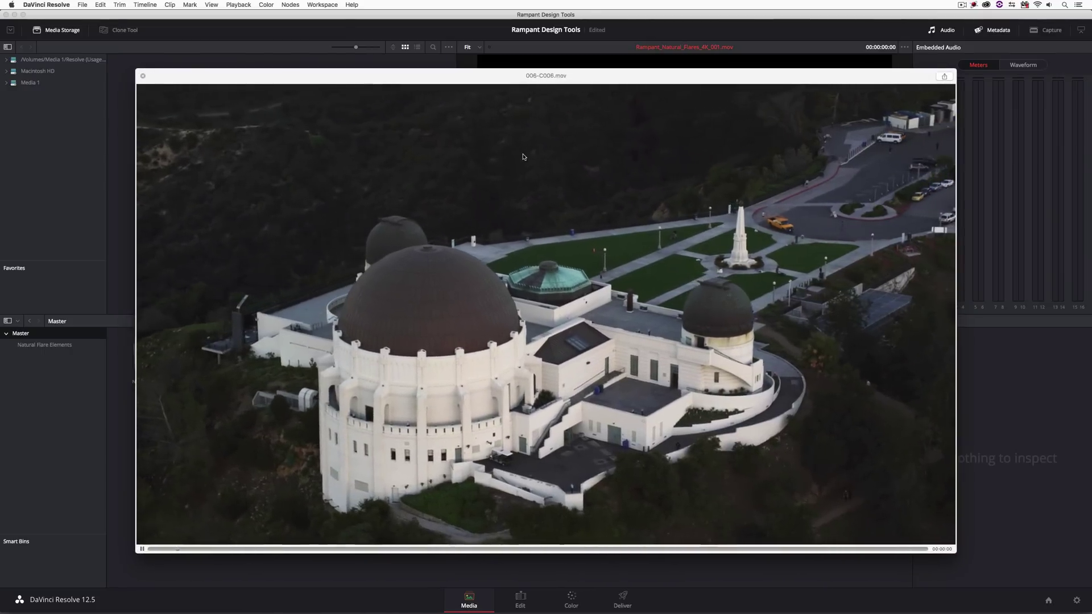
key(space)
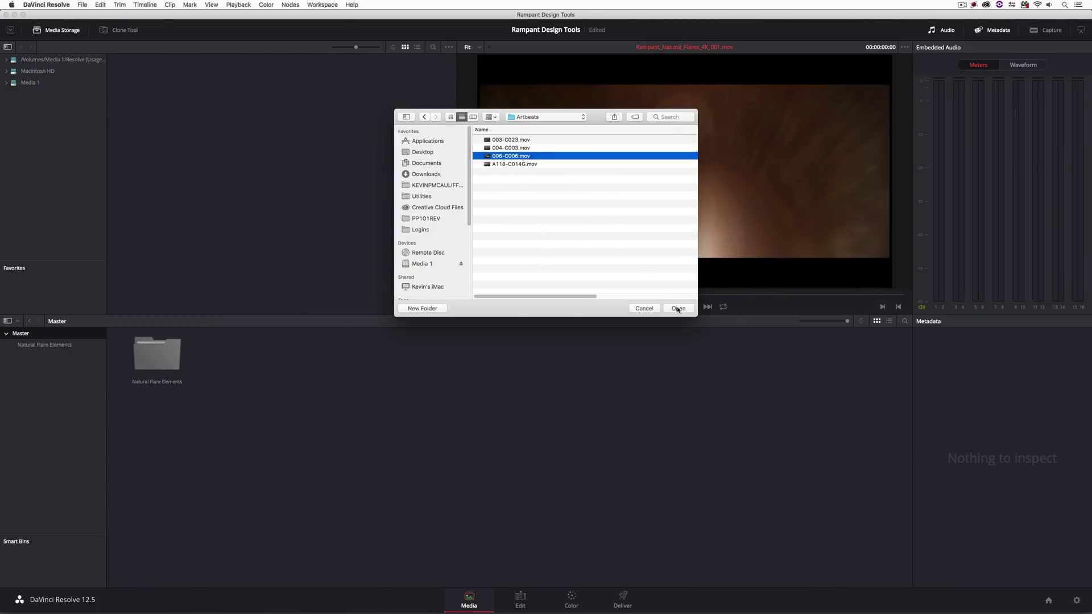
click(678, 309)
click(265, 341)
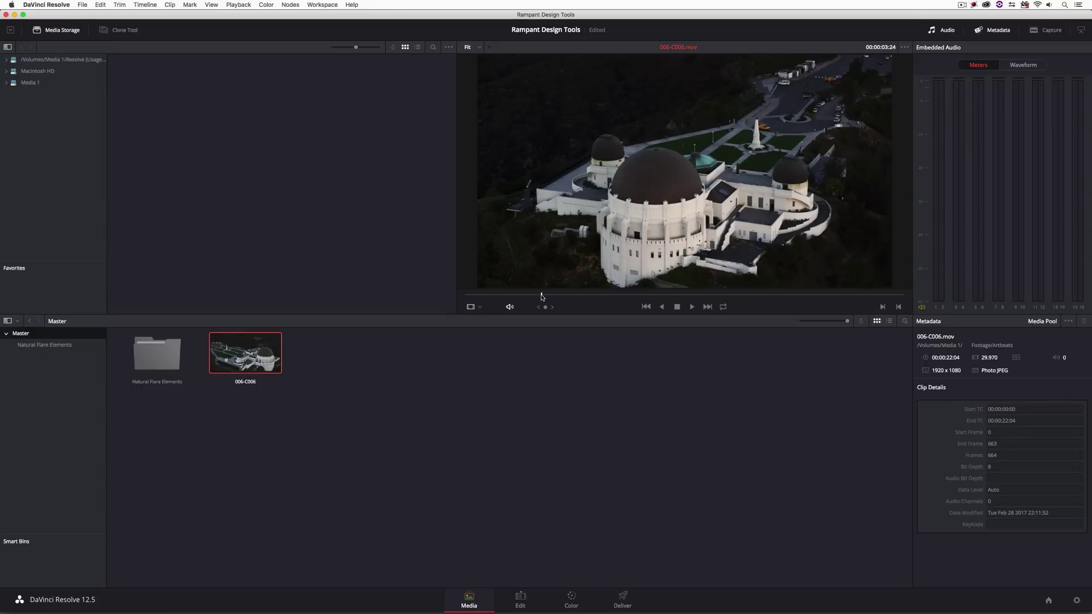
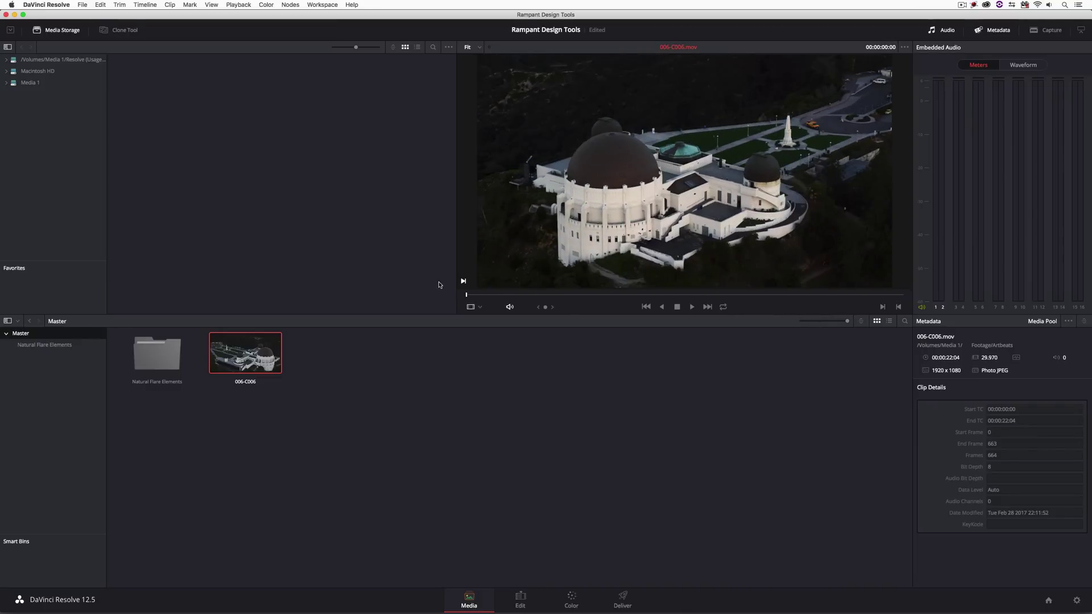
Add a bin named "Artbeats Element" and move the 006-C006 clip from Master into it
right_click(40, 367)
click(61, 375)
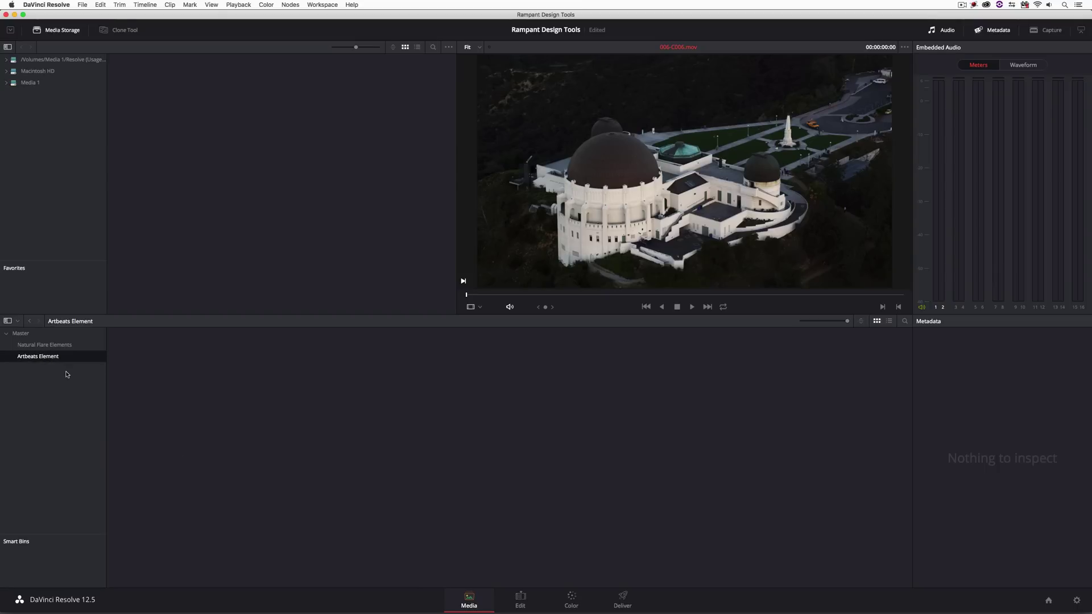
click(20, 333)
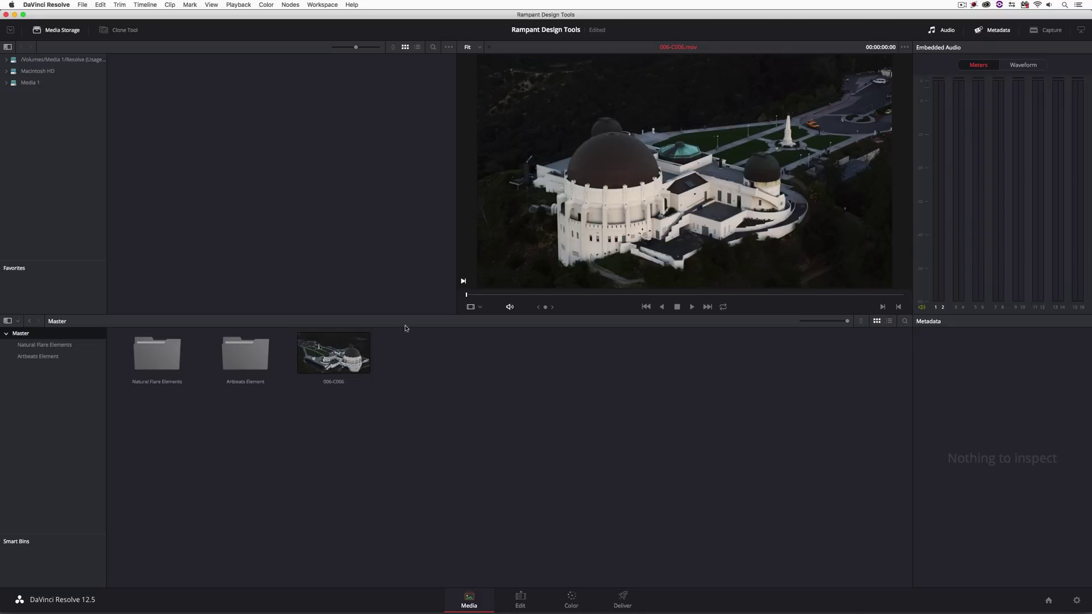
drag(336, 352, 258, 360)
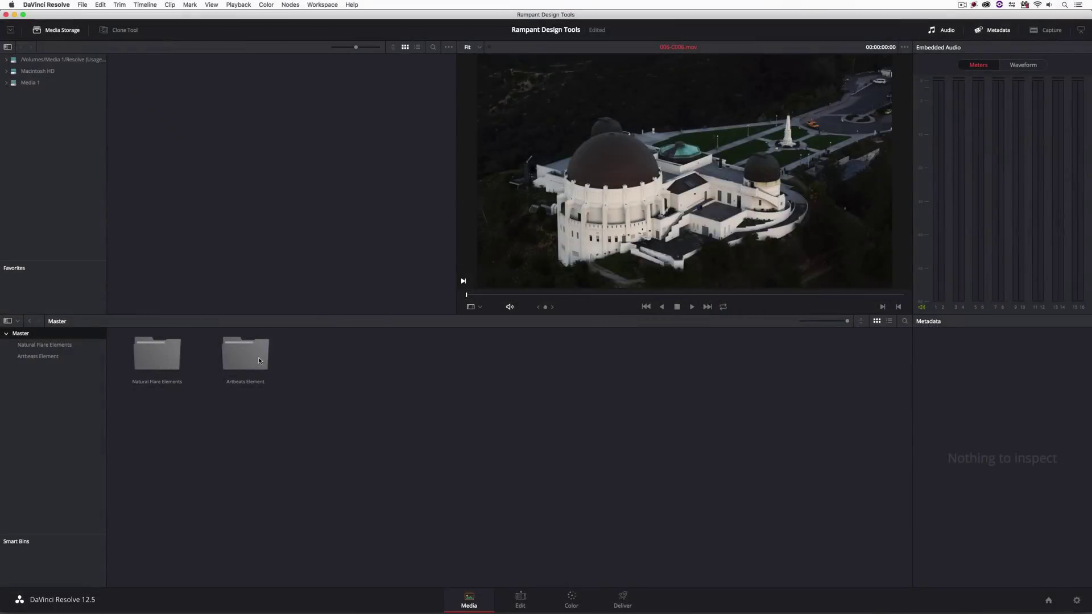
Open the Natural Flare Elements bin and preview the Rampant_Natural_Flares_4K_031 clip in the viewer
click(258, 357)
click(159, 358)
double_click(159, 353)
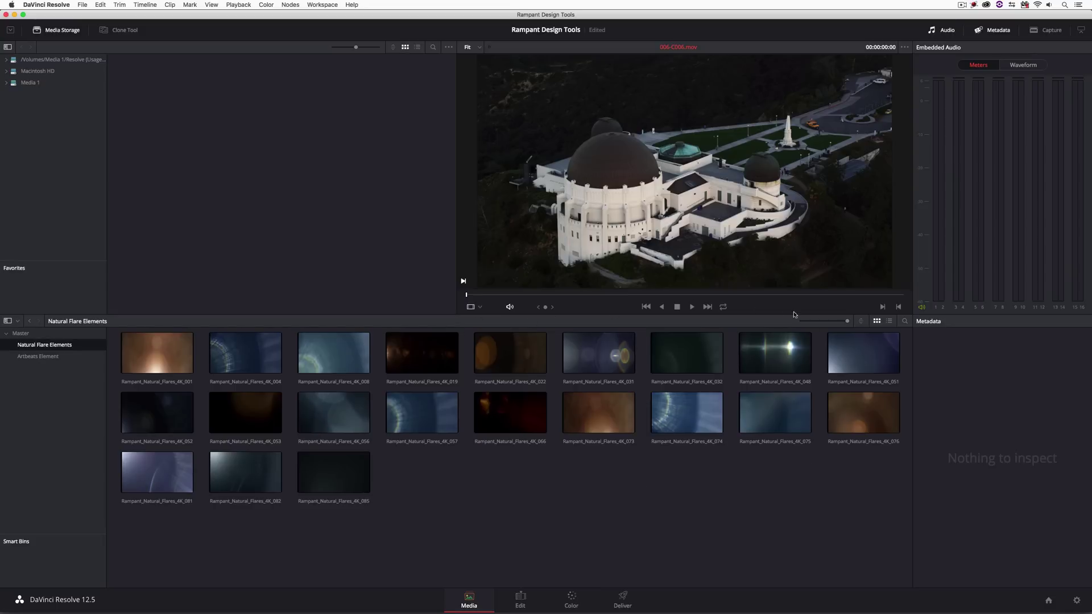
mouse_move(844, 323)
mouse_down()
mouse_move(816, 323)
mouse_move(851, 322)
mouse_up()
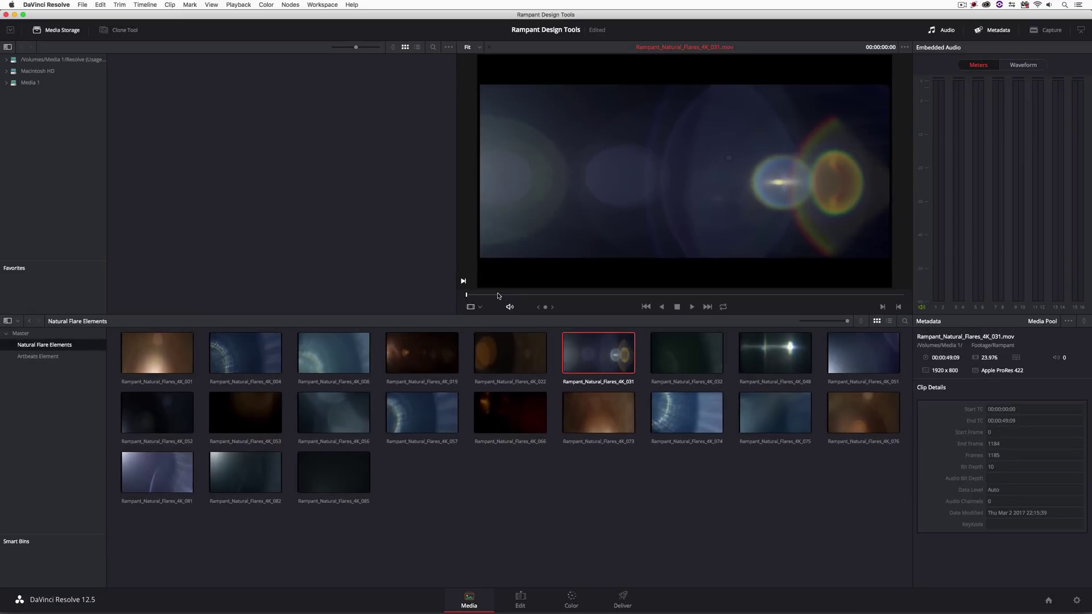
key(Home)
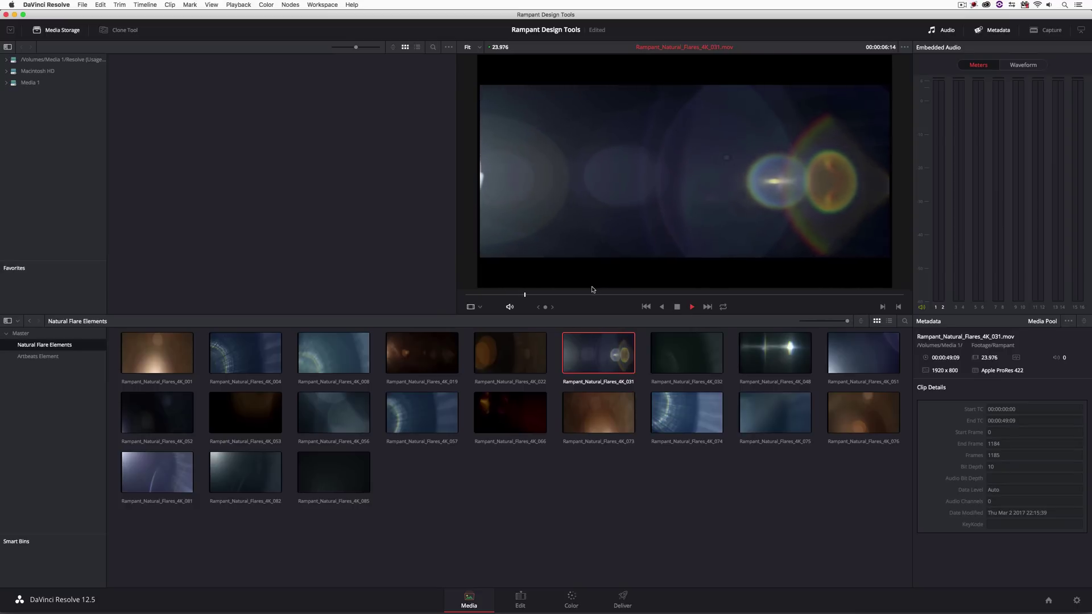
click(677, 306)
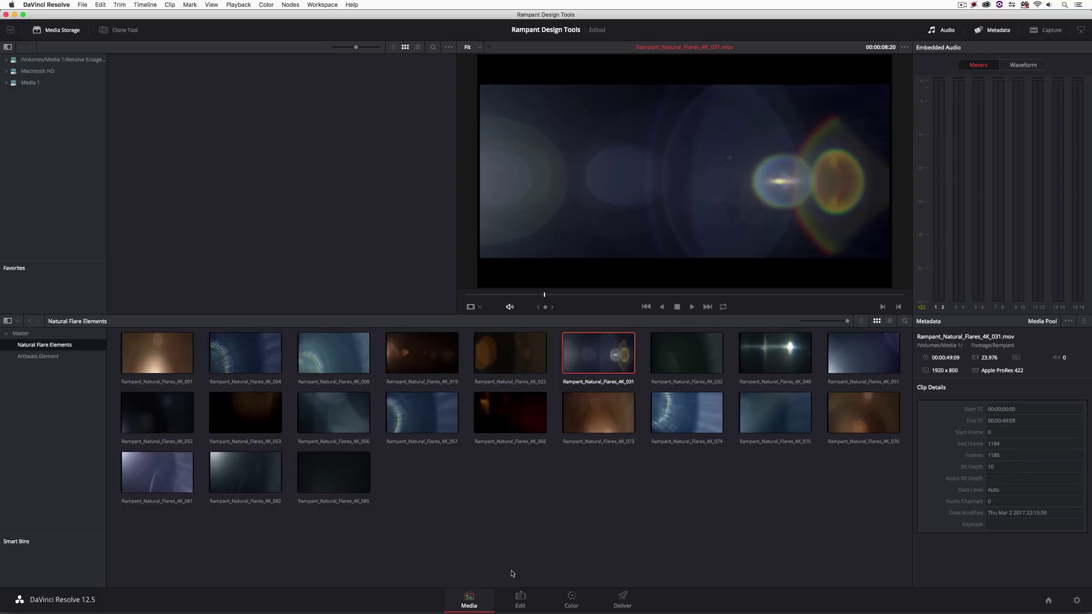
On the Edit page, place 006-C006.mov from the Artbeats Element bin on Video 1 of a new timeline and scrub through it
click(522, 596)
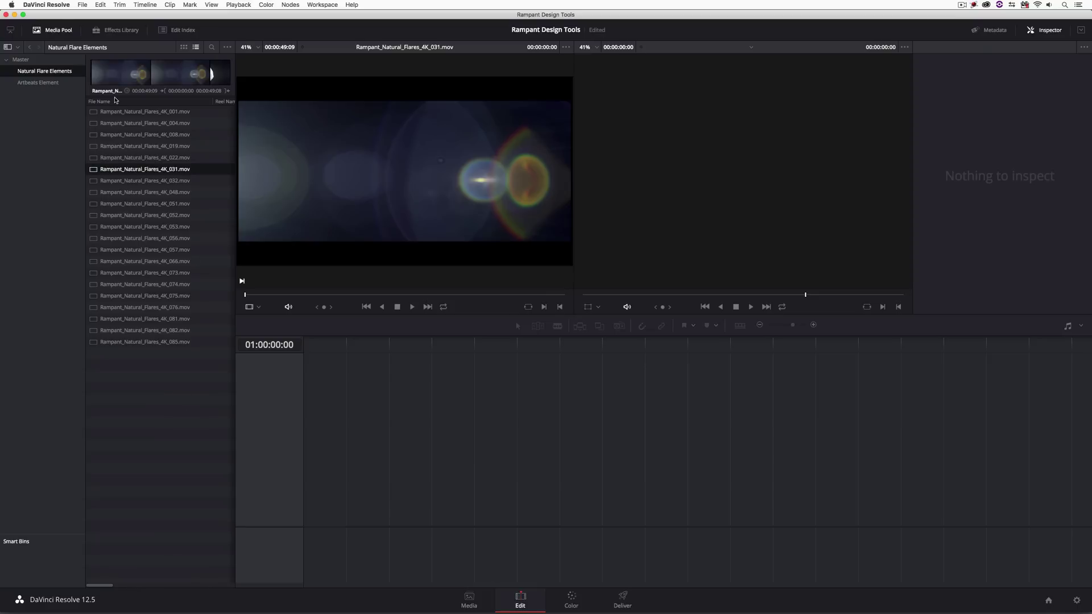
click(67, 83)
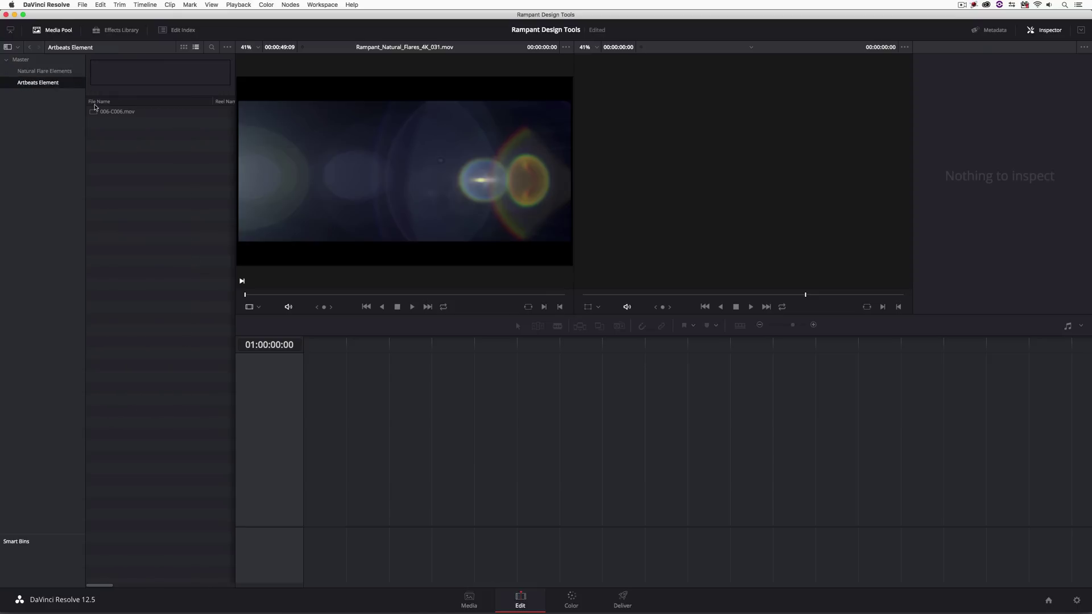
drag(96, 112, 306, 488)
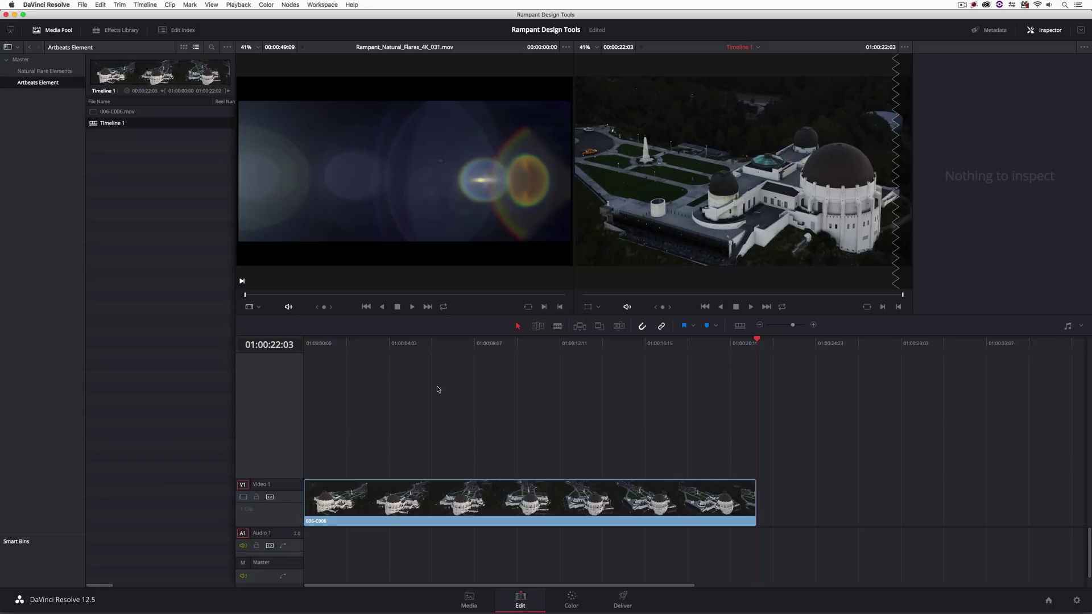
drag(432, 350, 500, 395)
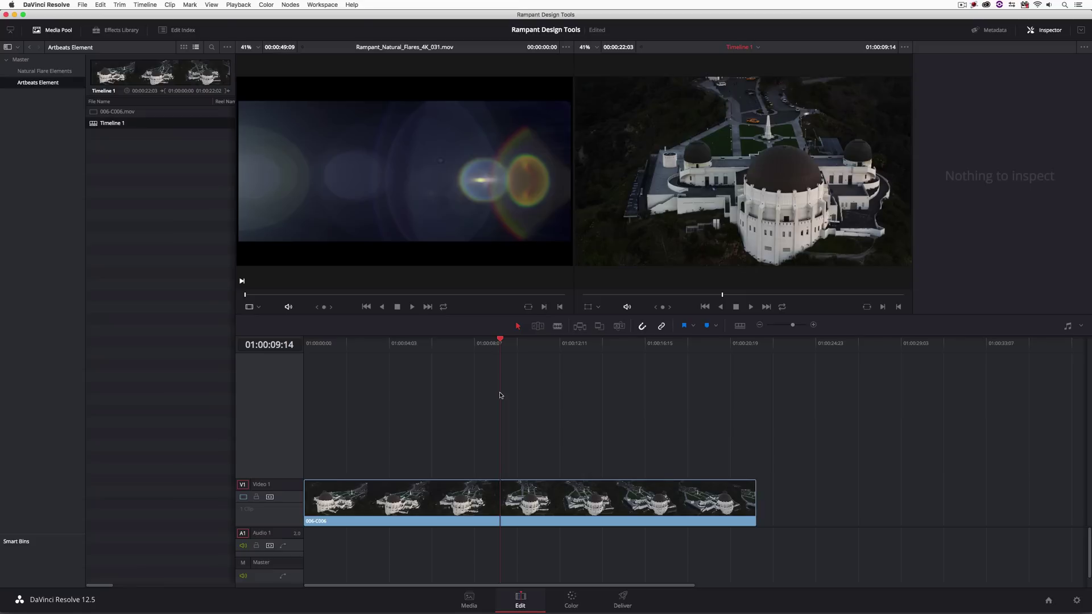
drag(500, 396, 201, 365)
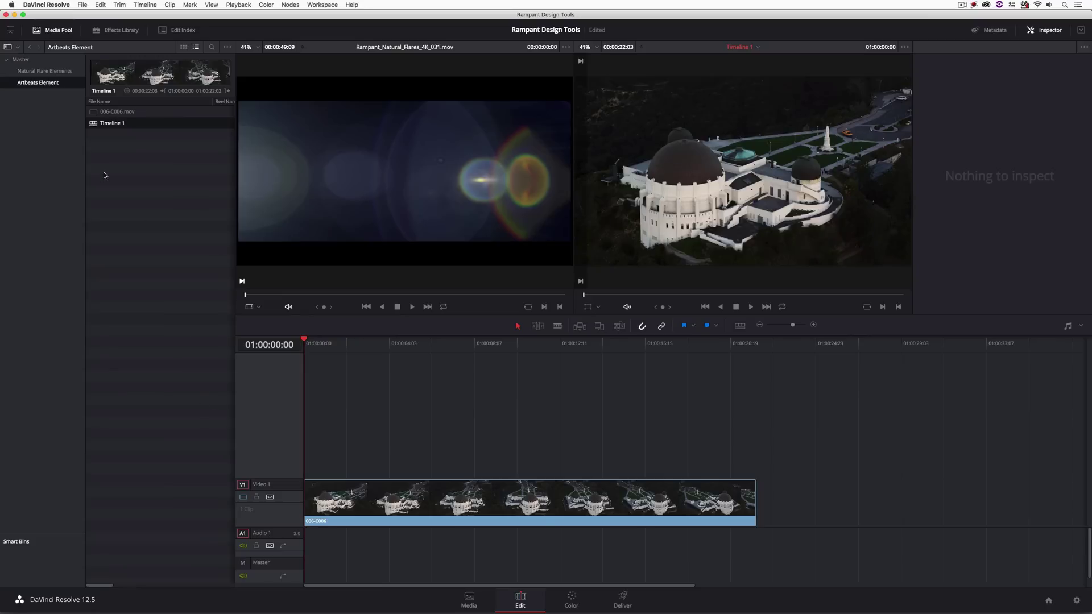
Place Rampant_Natural_Flares_4K_022.mov on Video 2 above the aerial clip and trim its end to match the clip below
click(44, 71)
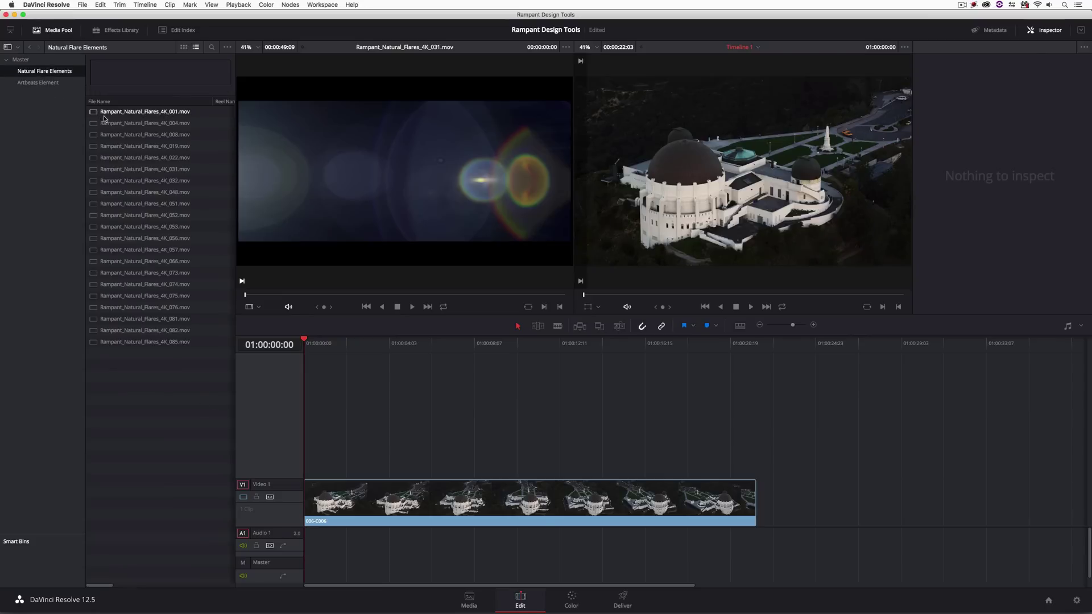
drag(131, 158, 303, 453)
drag(866, 456, 755, 459)
drag(729, 353, 274, 362)
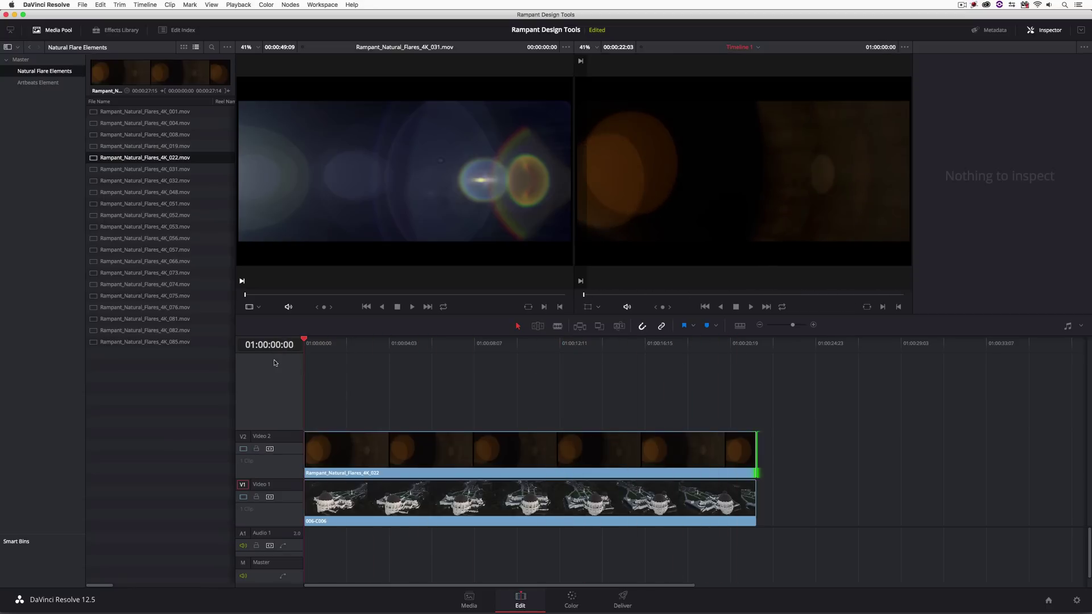
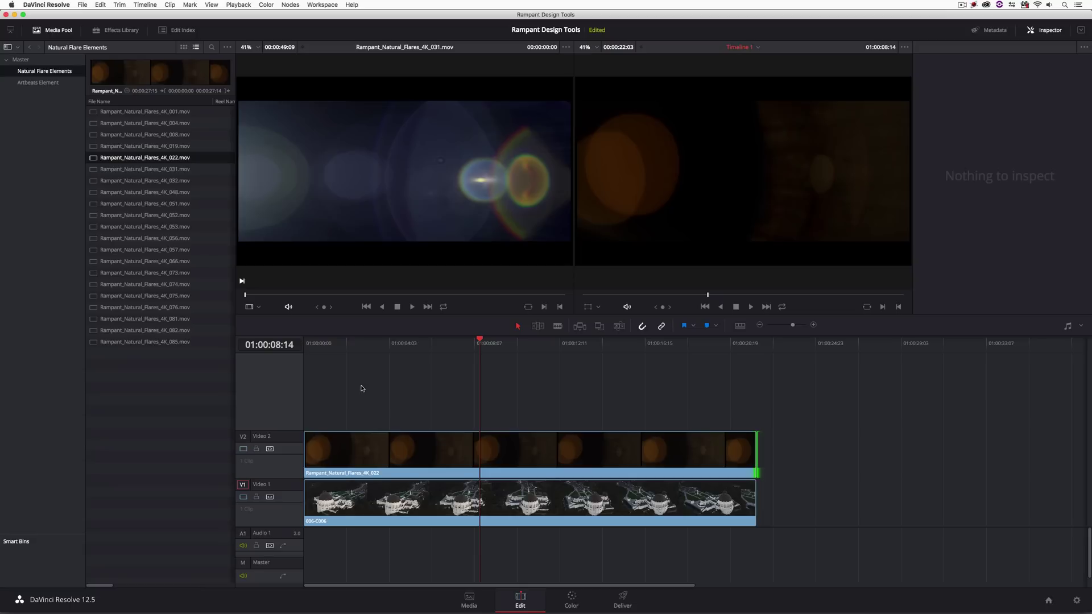
Disable the Video 2 track and warm the aerial clip with the Gain color wheel to about R 1.26, G 0.95, B 0.79
click(244, 449)
click(572, 598)
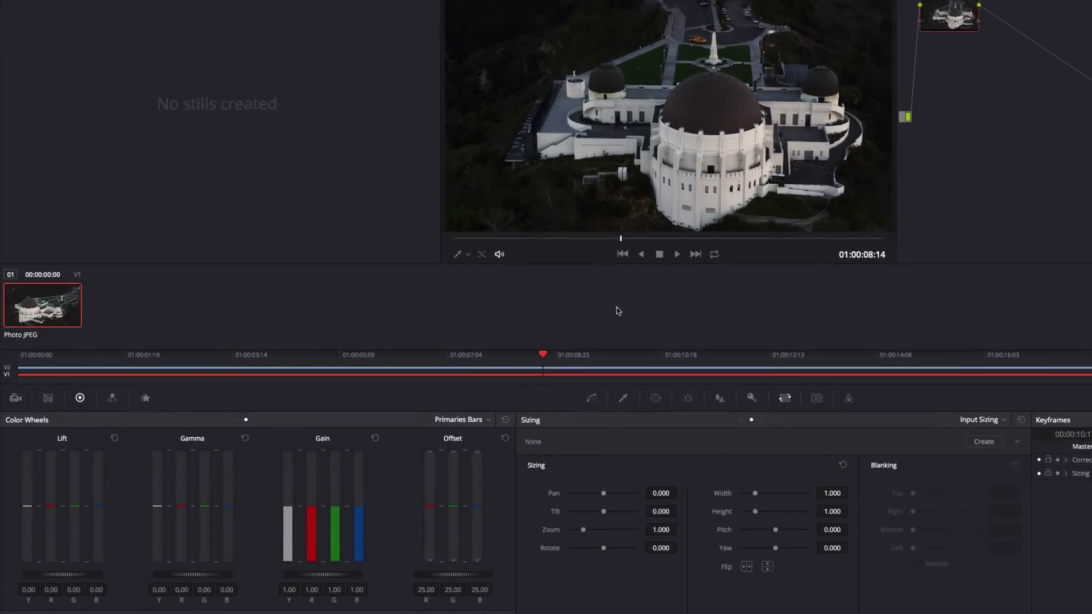
click(495, 420)
click(482, 437)
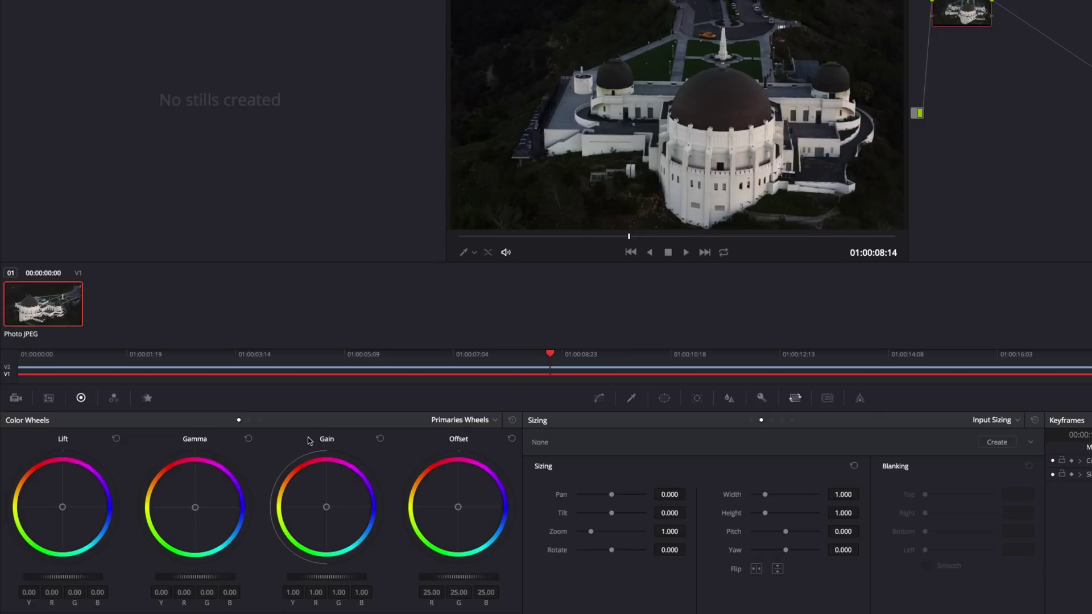
drag(331, 511, 321, 499)
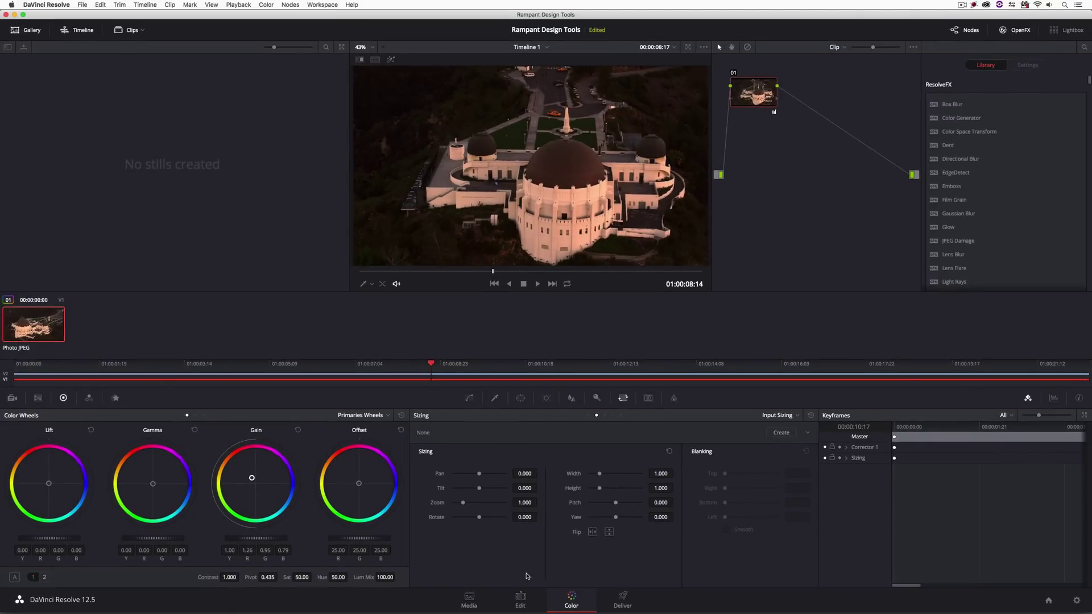
Re-enable the Video 2 track on the Edit page and set the flare clip's composite mode to Add
click(521, 595)
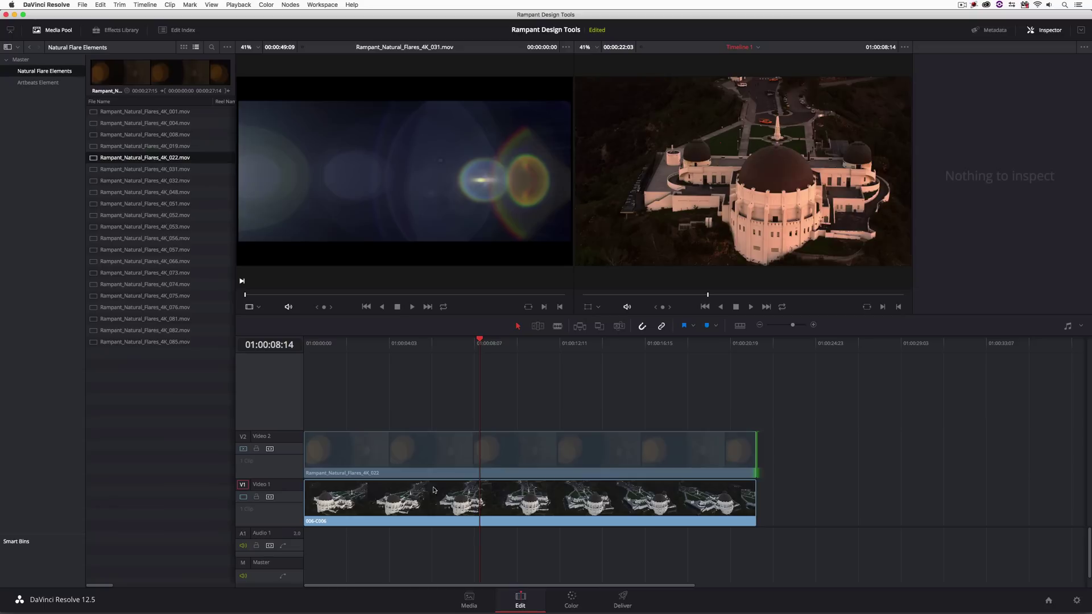
click(244, 449)
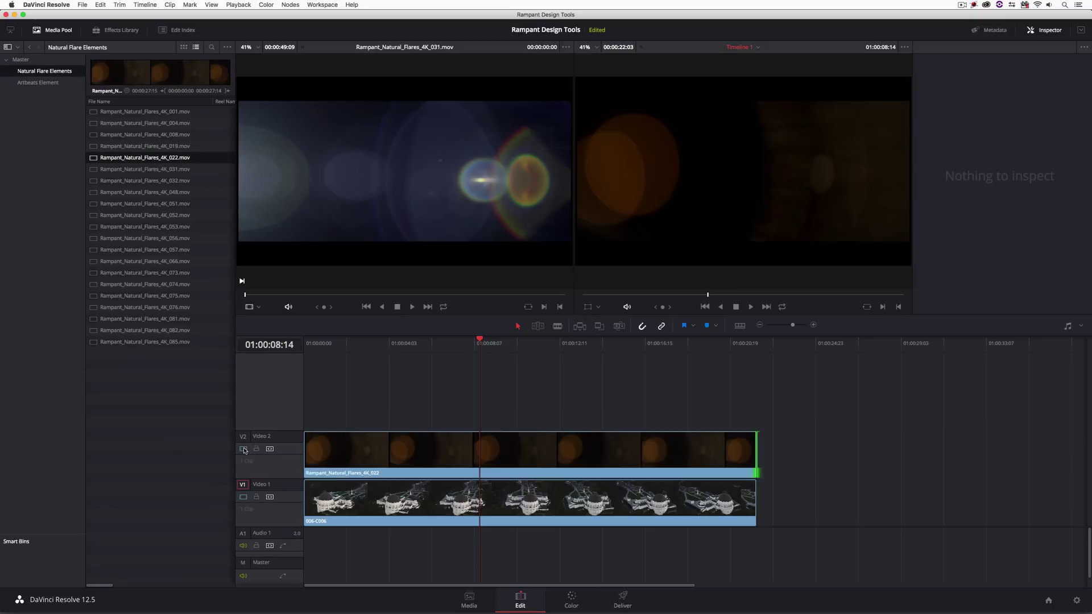
click(380, 454)
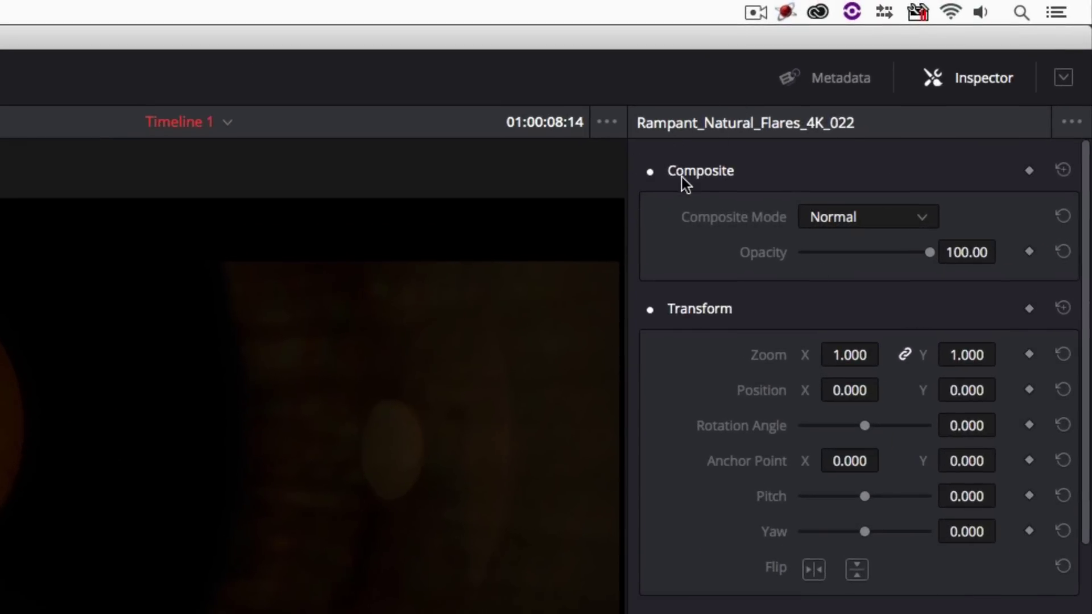
click(901, 219)
click(838, 278)
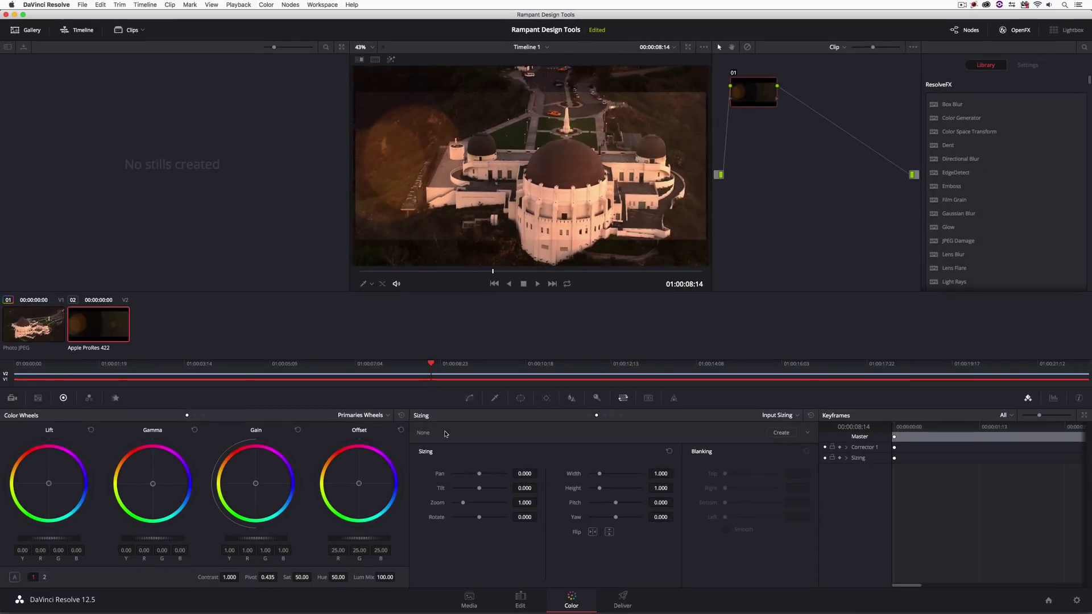
On the Color page, zoom the flare clip to about 1.351 and, after trying a rotation, flip it horizontally
drag(463, 504, 468, 505)
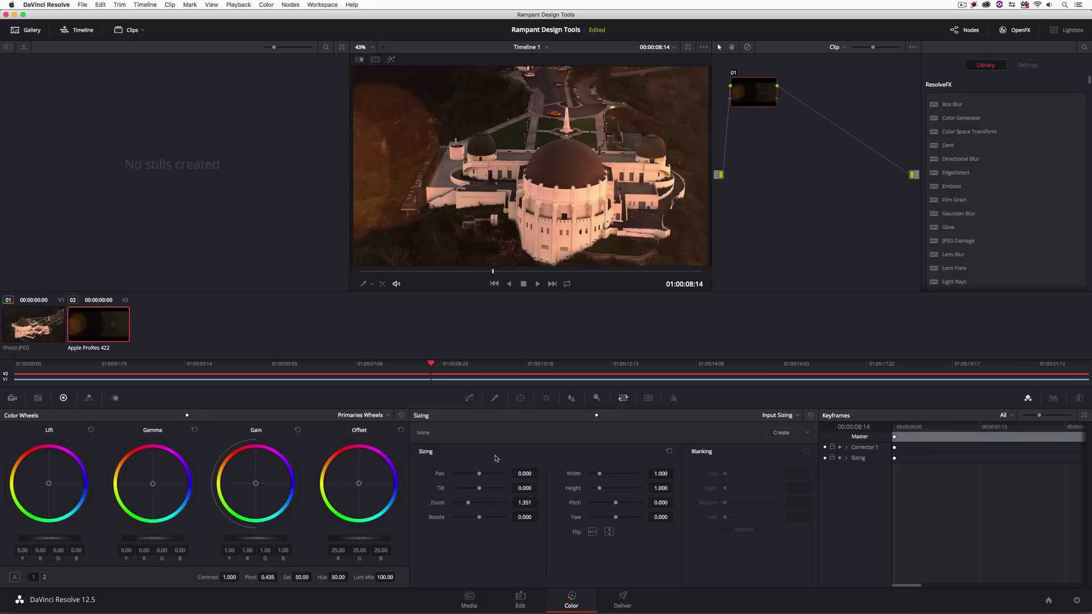
drag(486, 514, 505, 515)
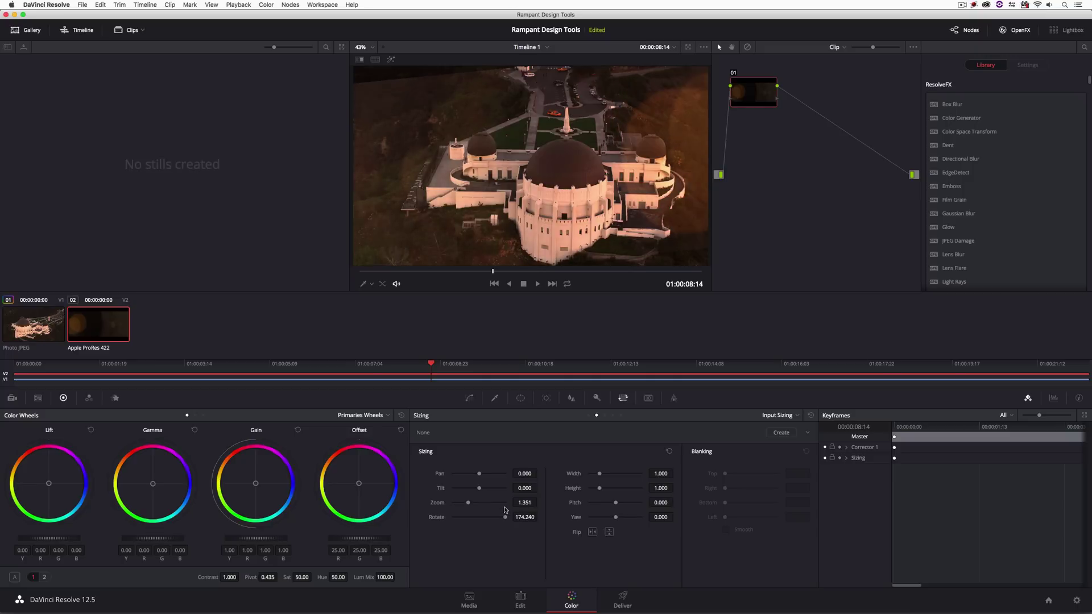
key(super+z)
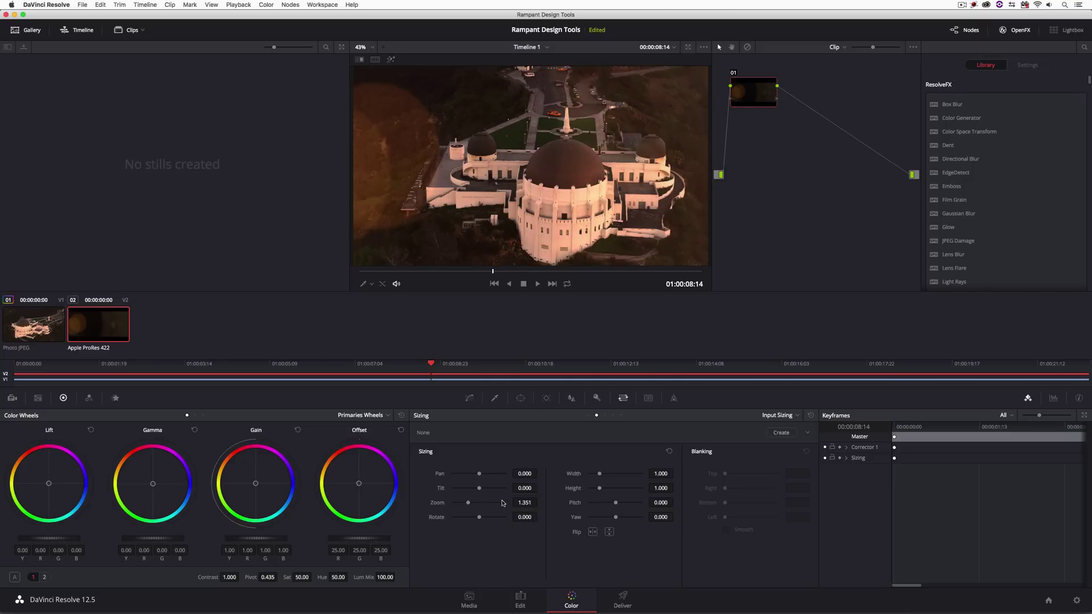
click(593, 531)
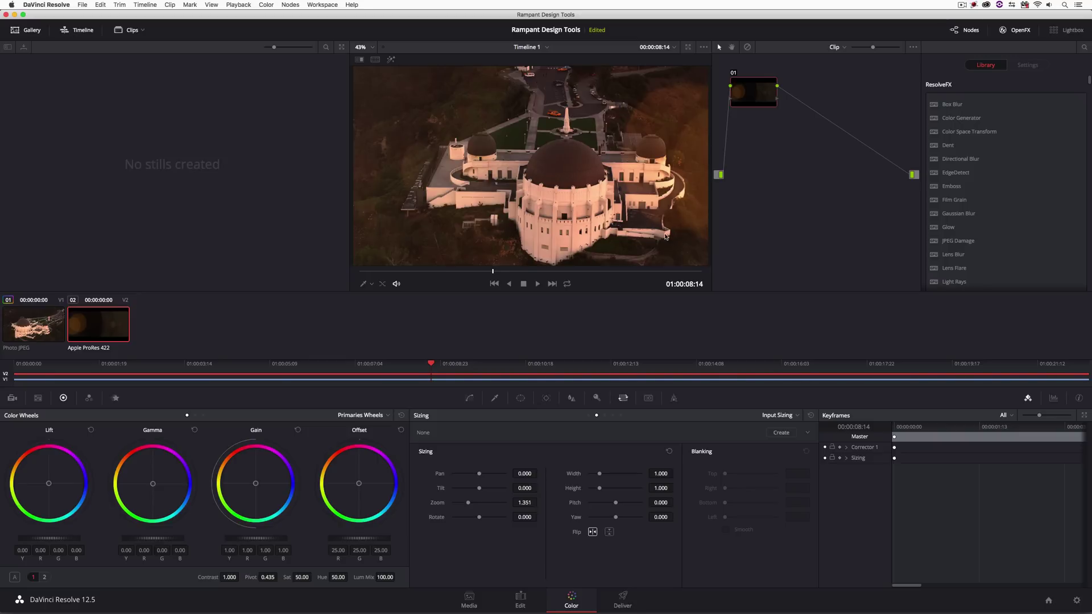
Play the flare composite from the timeline's start on the Edit page, and play it in reverse to review it
click(521, 605)
drag(416, 344, 278, 353)
key(space)
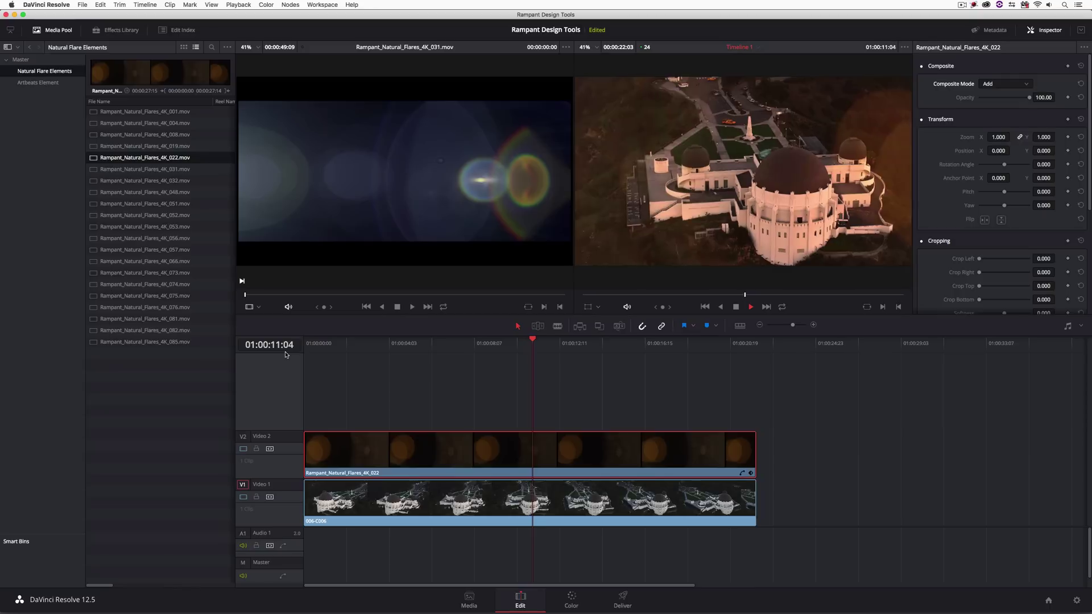
key(space)
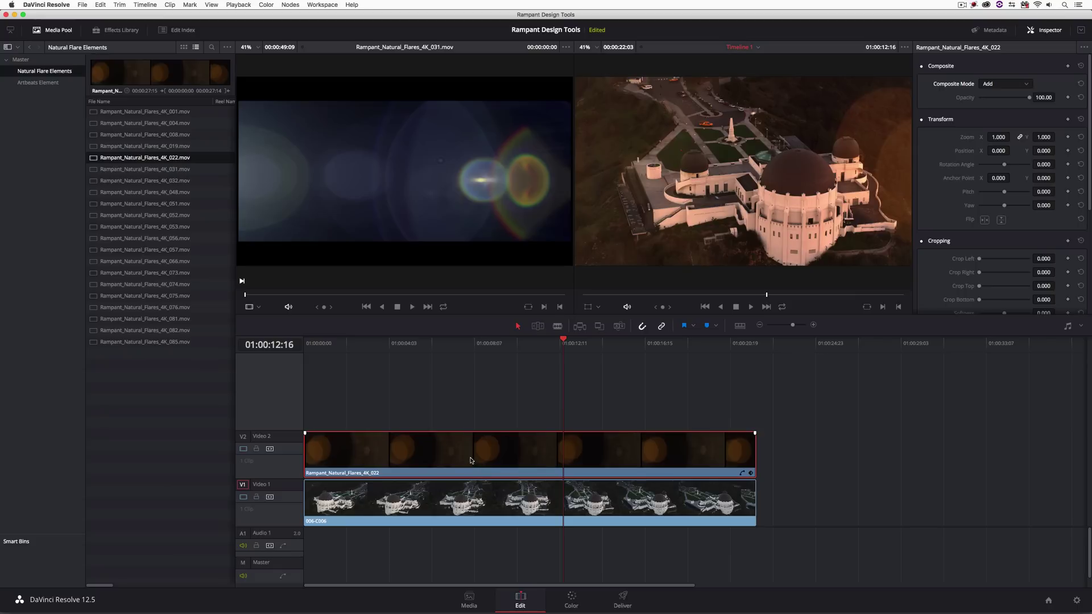
key(j)
key(j)
key(j)
key(k)
Combine the flare and aerial clips on the timeline into a compound clip named "Final Natural Flare"
drag(547, 381, 463, 539)
right_click(489, 453)
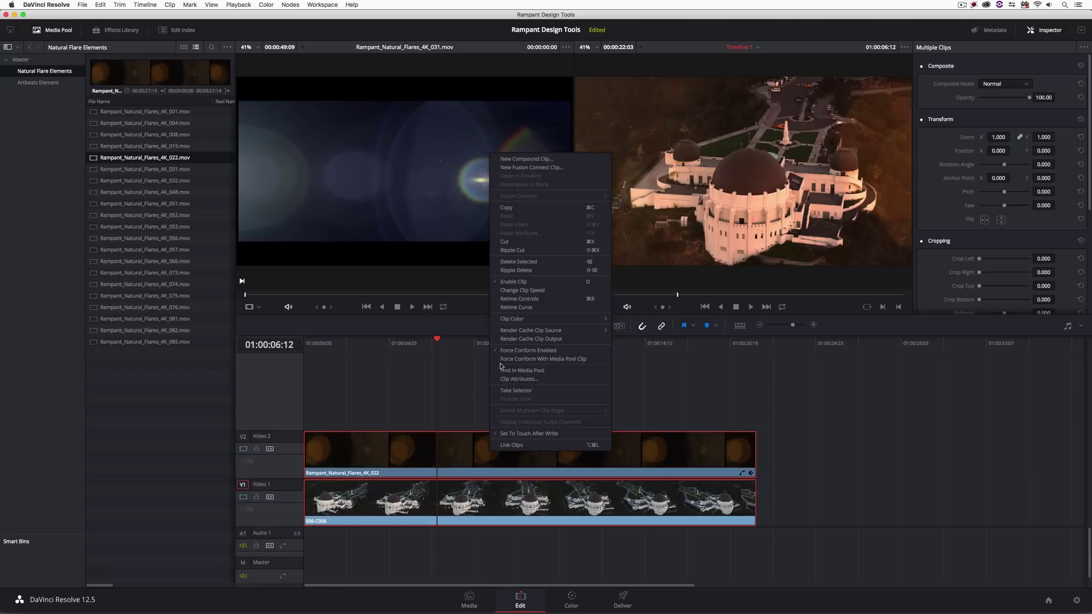
click(537, 160)
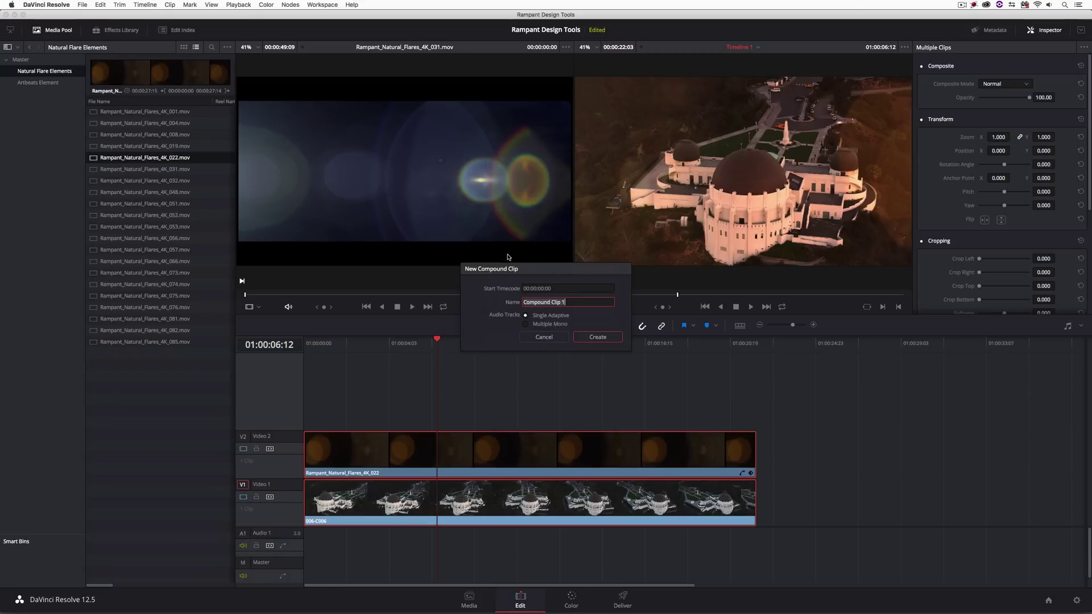
text(Final Natural Flare)
key(Return)
Show the retime controls on the Final Natural Flare clip and add a speed point at 01:00:09:05
drag(437, 344, 477, 347)
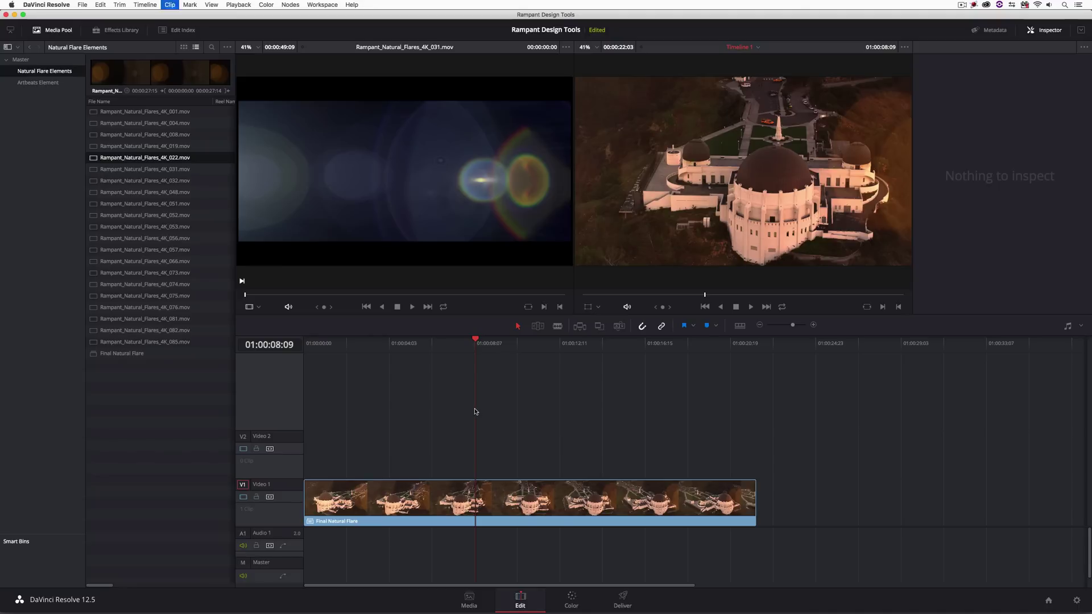
click(458, 509)
key(super+r)
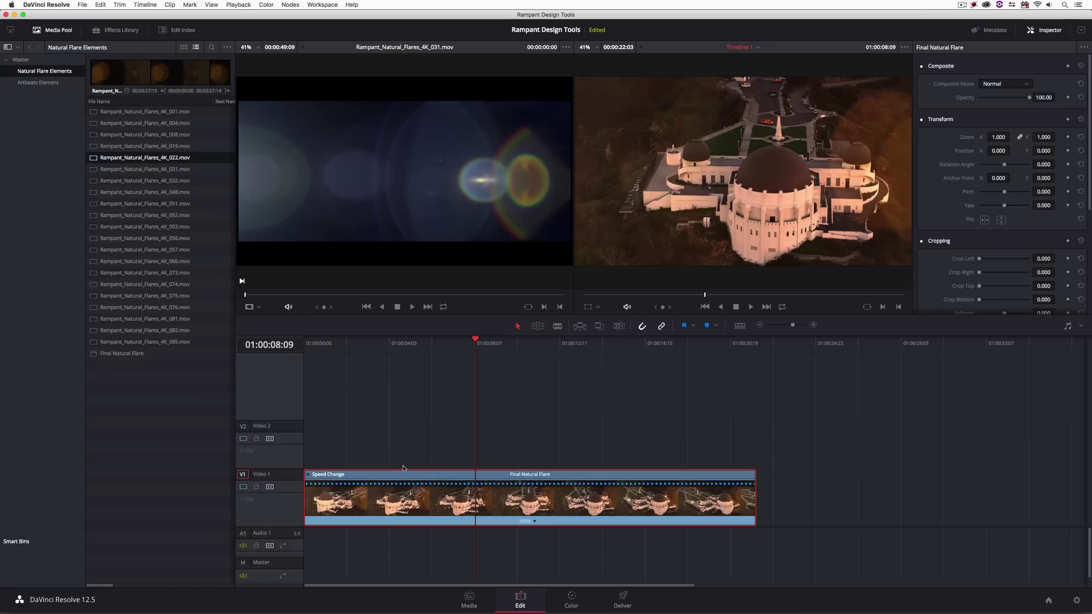
click(534, 521)
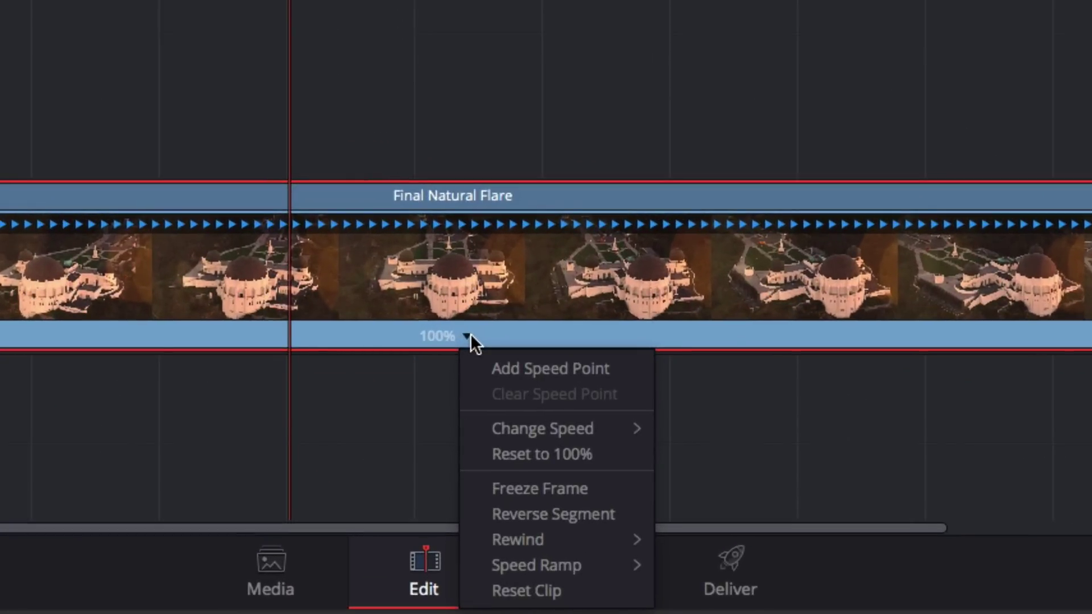
drag(418, 170, 442, 195)
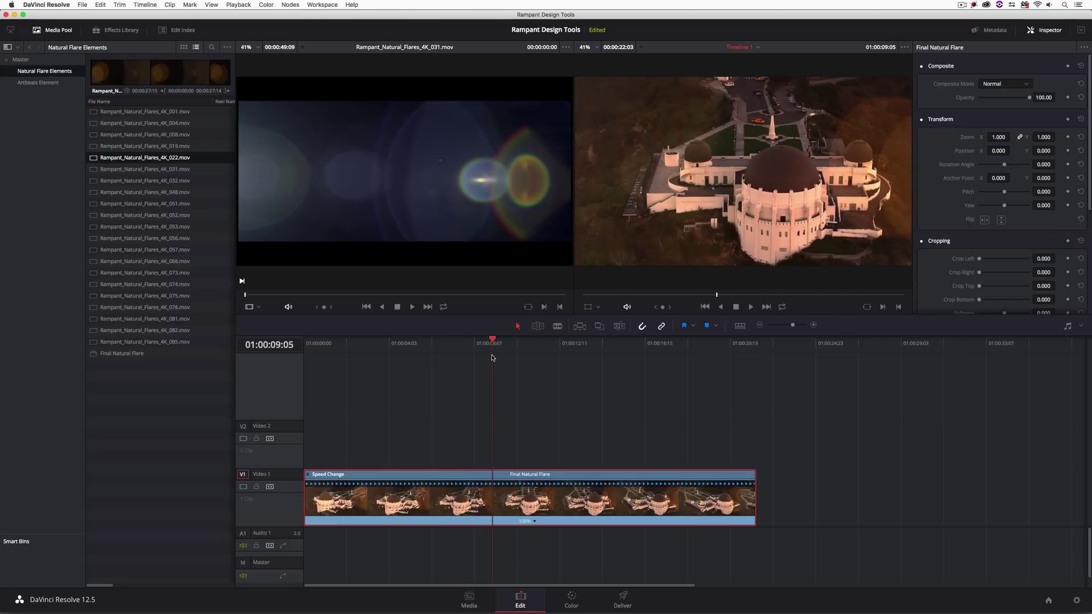
click(534, 520)
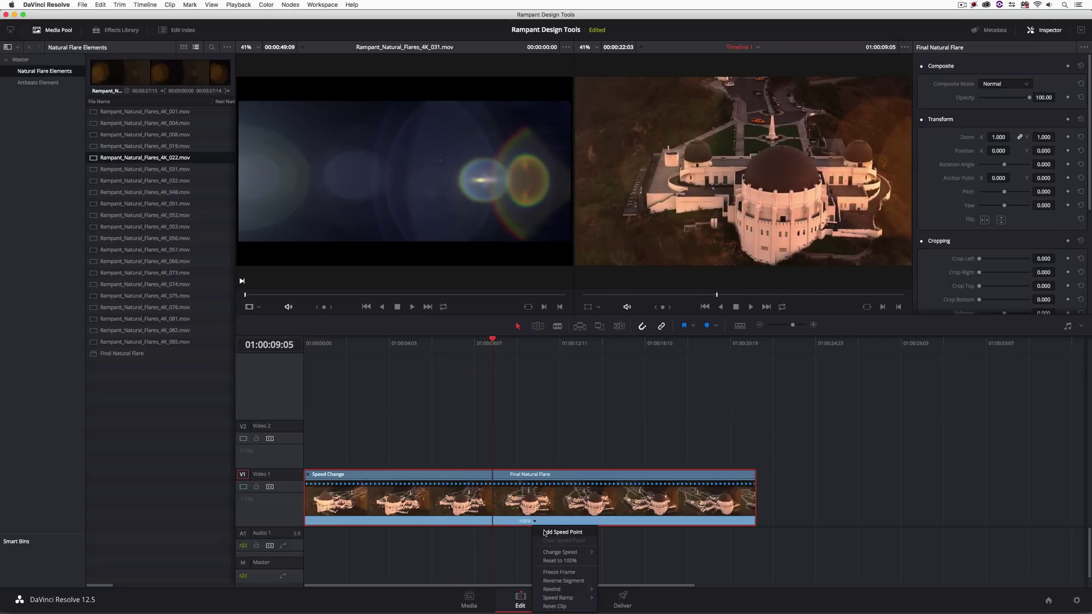
click(546, 532)
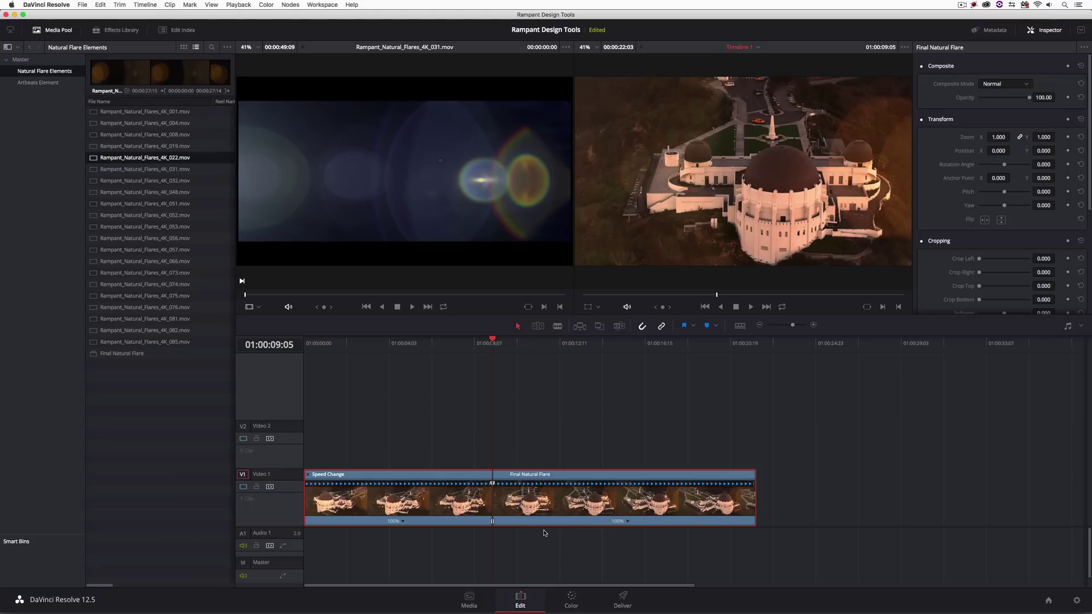
Shift the speed point earlier so the clip's first segment runs at 144%, leaving the second segment at 100%
drag(493, 484, 438, 483)
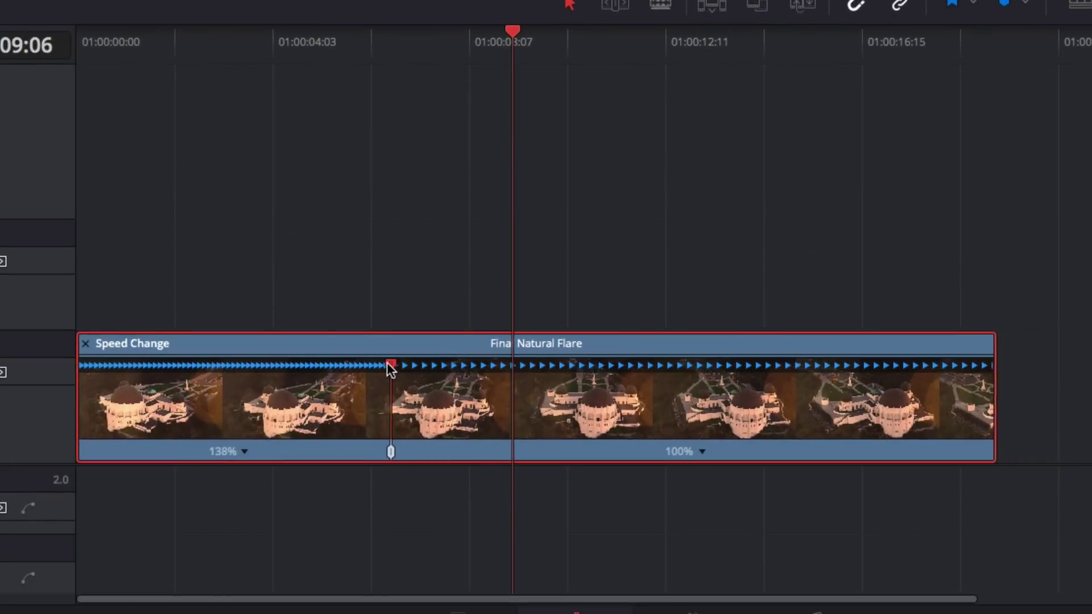
drag(388, 363, 377, 362)
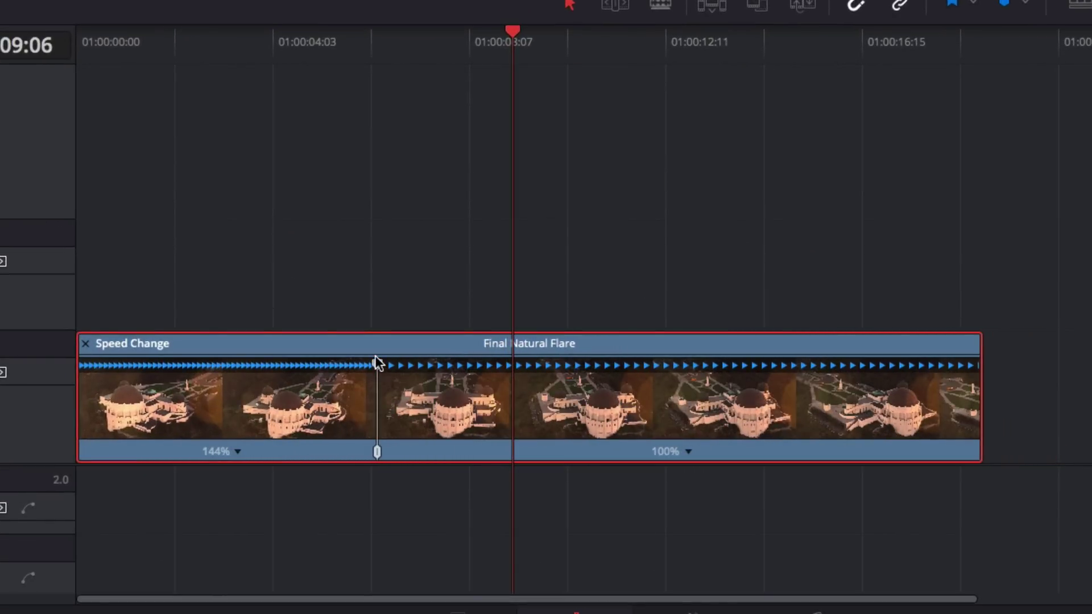
Undo the last speed point move, shift the point to about 01:00:01:19 so the first segment runs at 526%, and park the playhead there
key(ctrl+z)
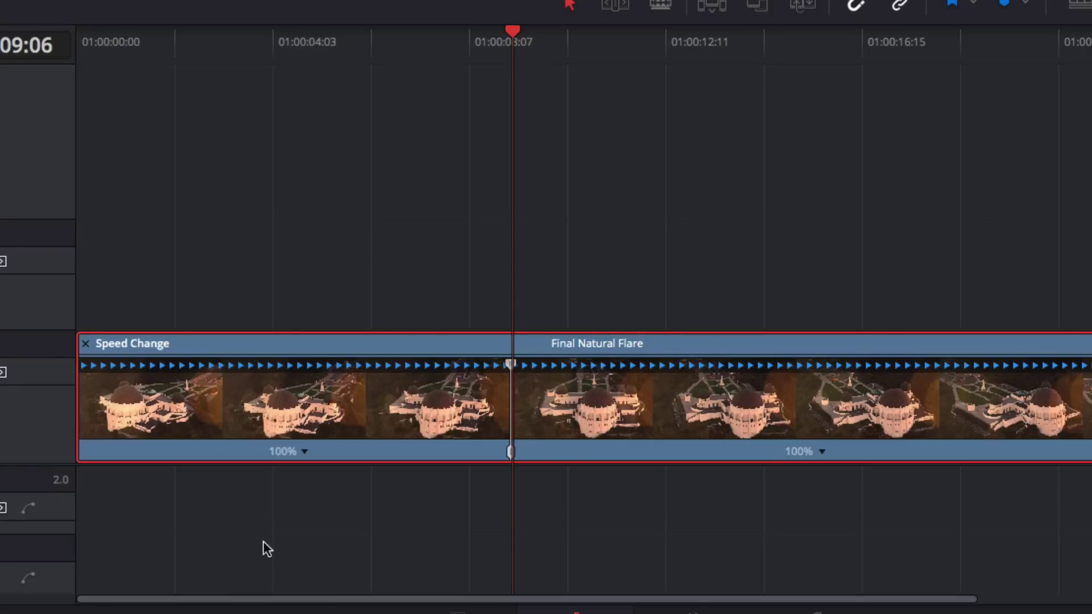
drag(510, 364, 157, 367)
click(153, 47)
click(159, 50)
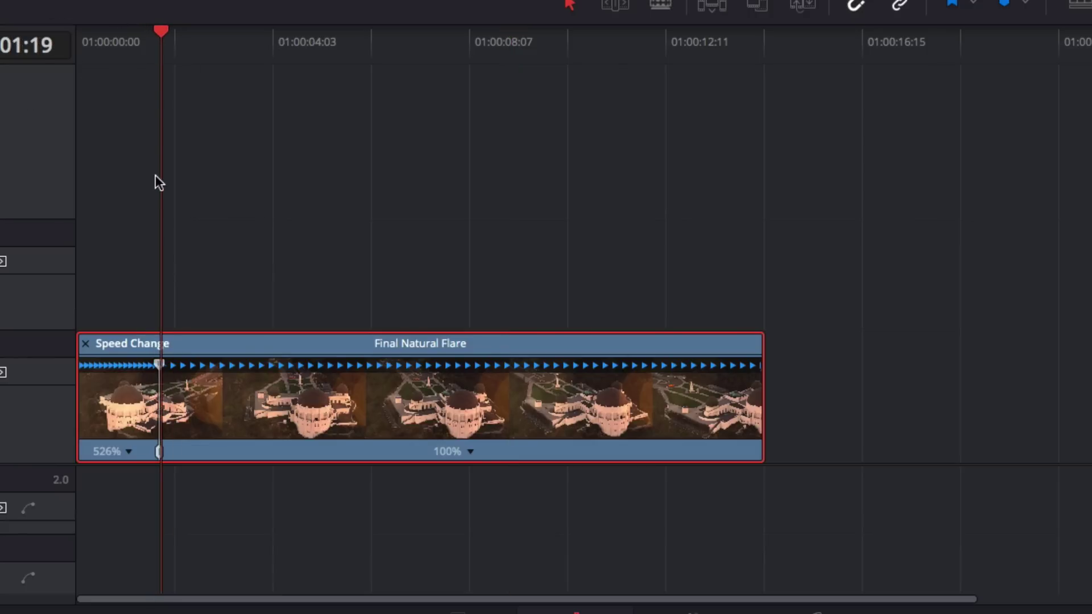
Play the retimed Final Natural Flare clip from the timeline's start past the speed point to review the speed change
drag(162, 72, 78, 71)
key(space)
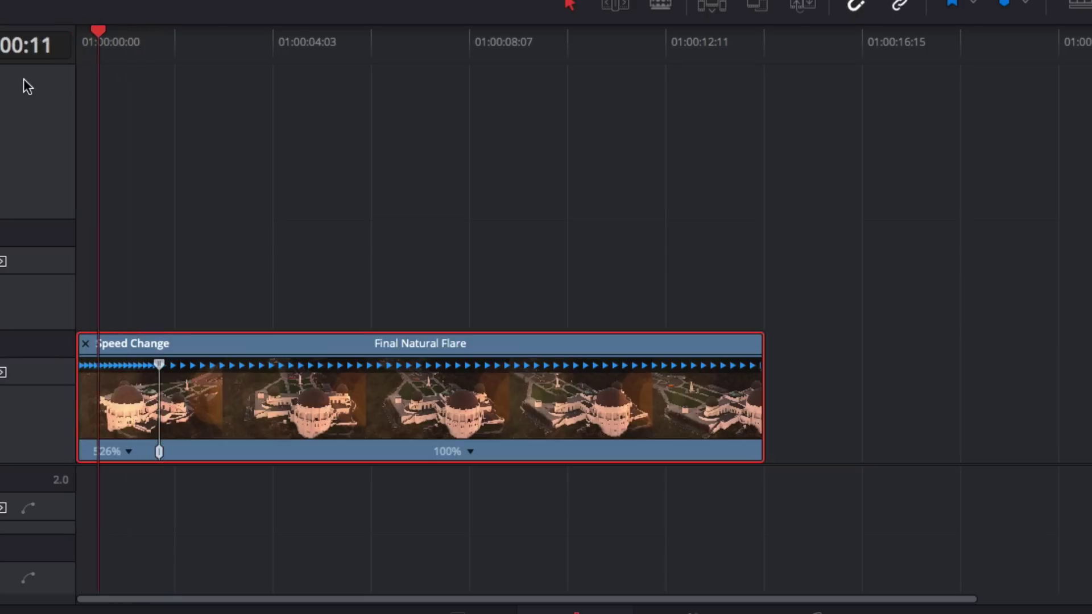
key(space)
Shift the speed point even earlier, within the timeline's first second, to speed up the first segment further, and play the clip from its start
drag(160, 365, 120, 367)
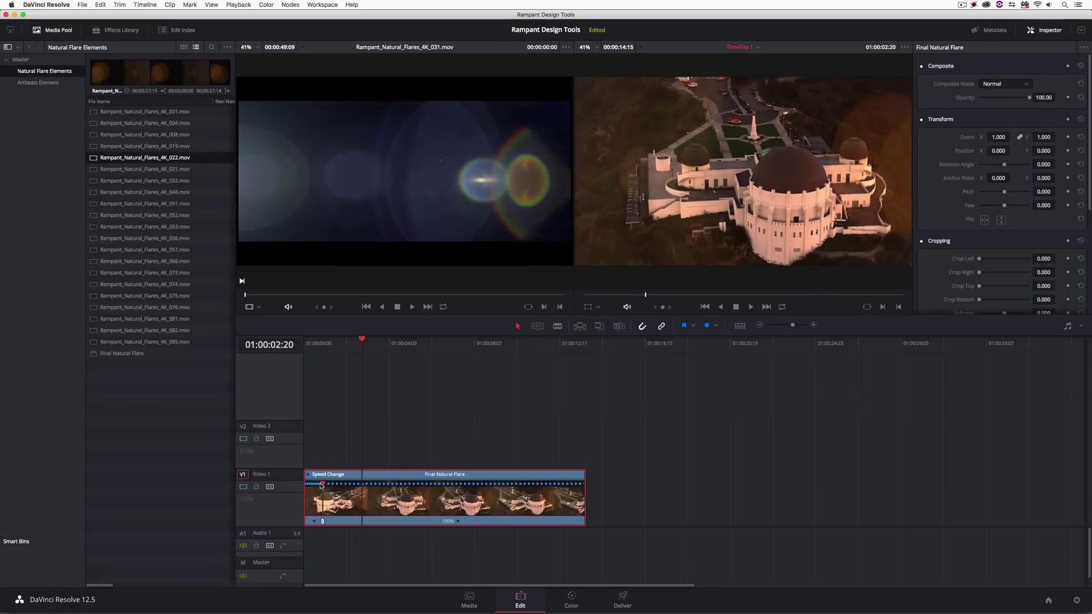
drag(321, 485, 318, 484)
key(Home)
key(space)
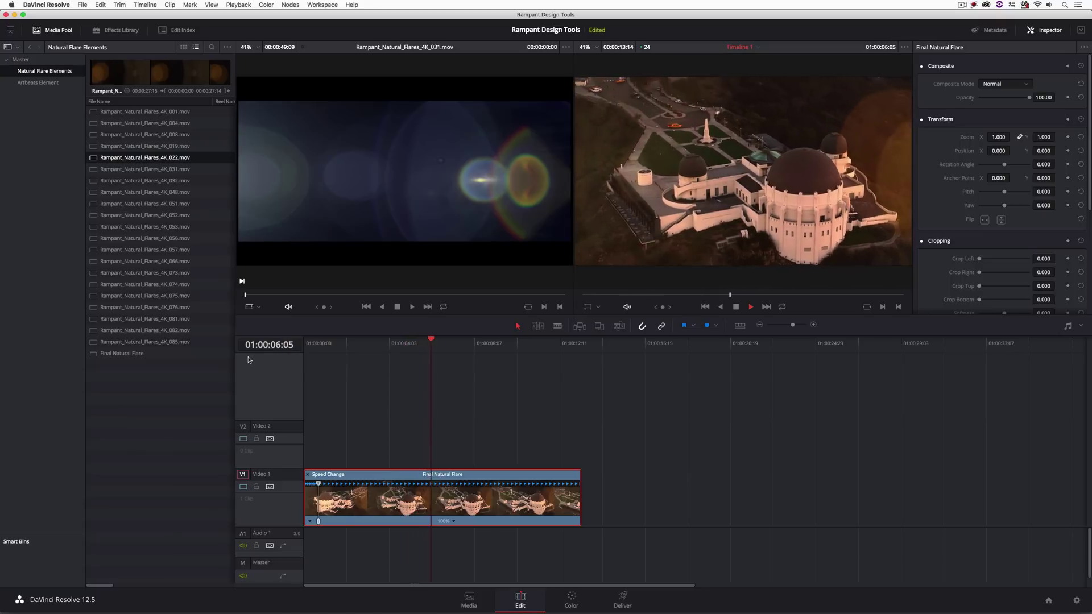
key(space)
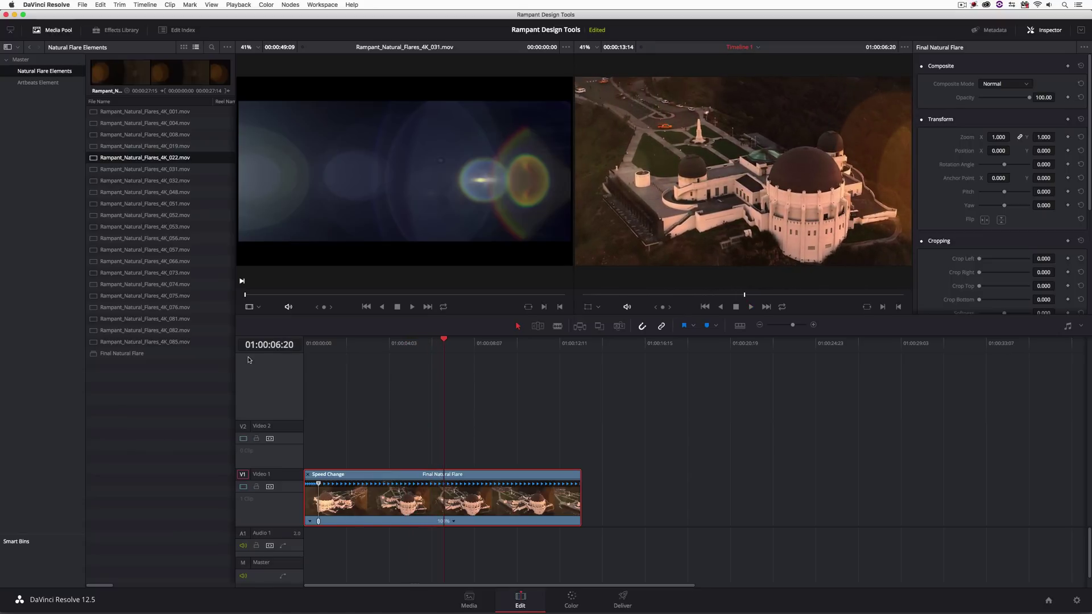